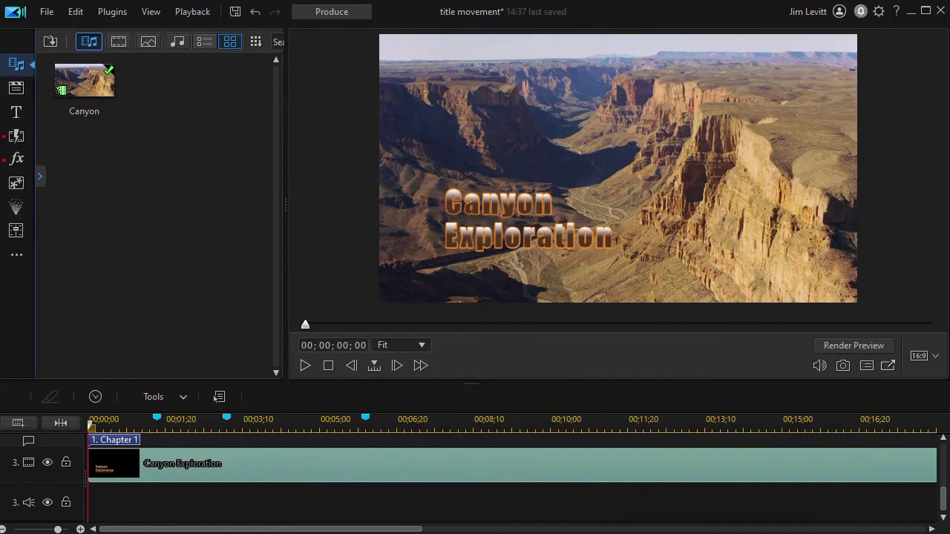
Select the 'Canyon Exploration' title clip on the timeline and open it in the Title Designer with F2
mouse_move(946, 504)
mouse_down()
mouse_move(945, 456)
mouse_move(946, 495)
mouse_up()
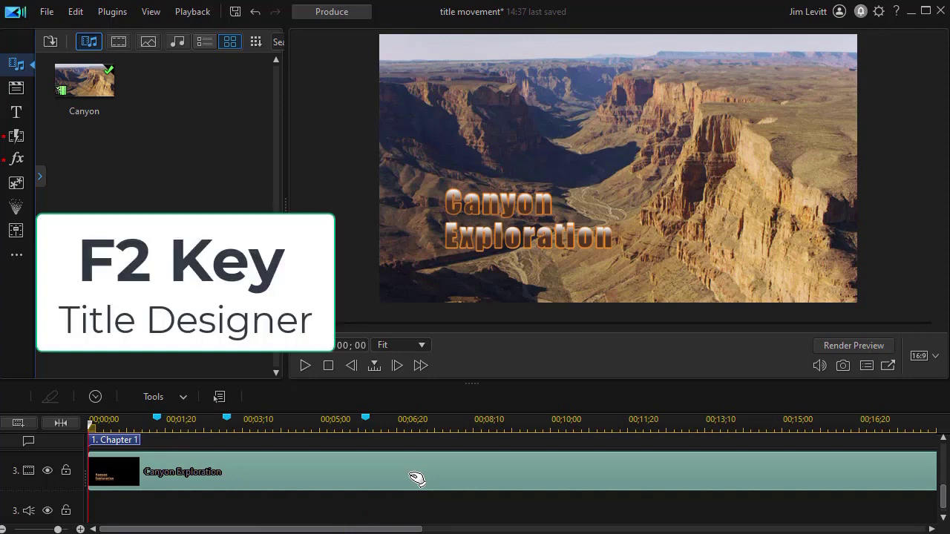
key(F2)
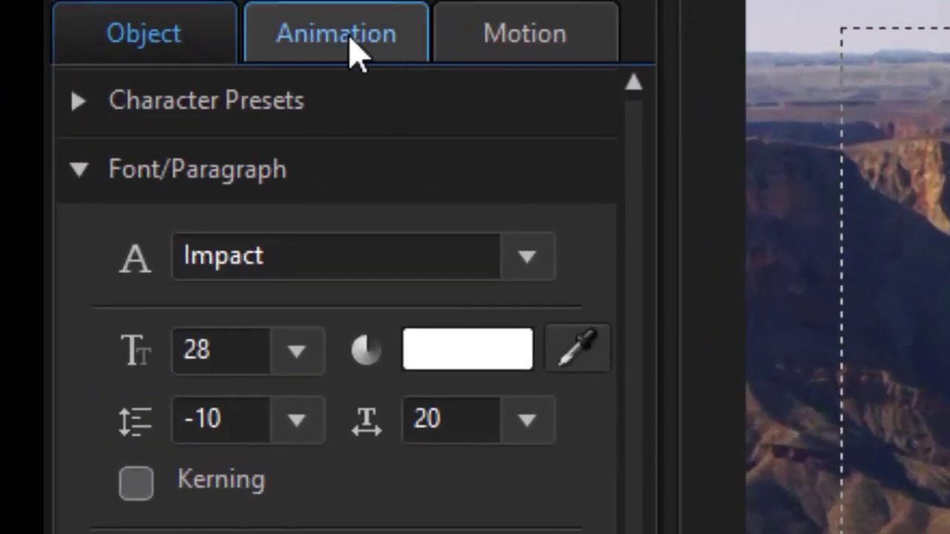
Switch to the title's Animation settings and expand the In Animation effects list
click(355, 54)
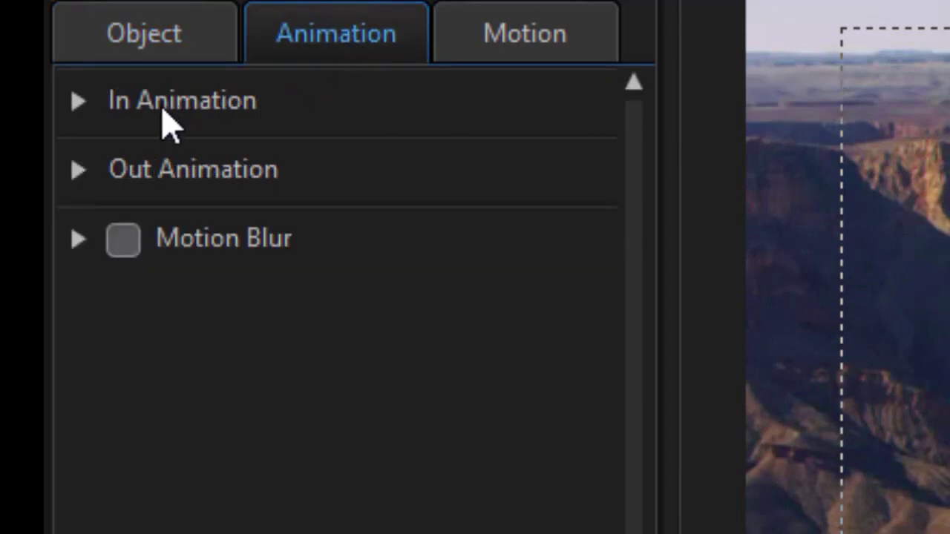
click(79, 102)
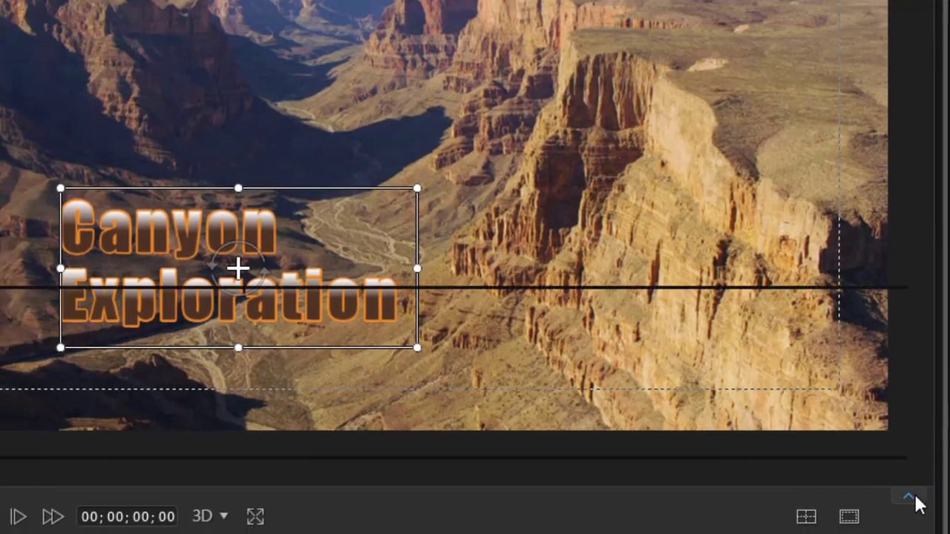
Expand the keyframe timeline panel below the preview to show the title's animation tracks
click(912, 517)
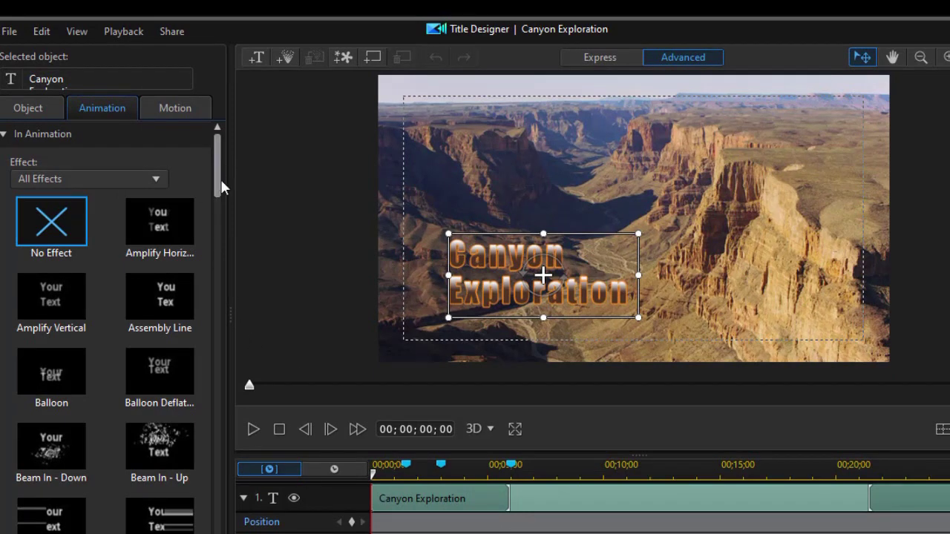
Preview the Beam In - Up, Blur Right, Conjure - Left and Beam In - Down entrances, then apply Slide Down
drag(219, 181, 218, 219)
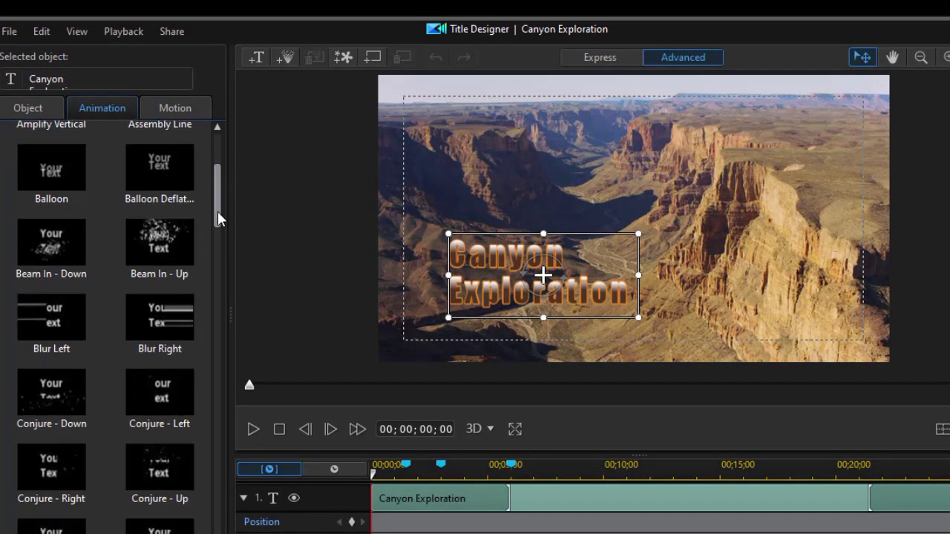
click(145, 252)
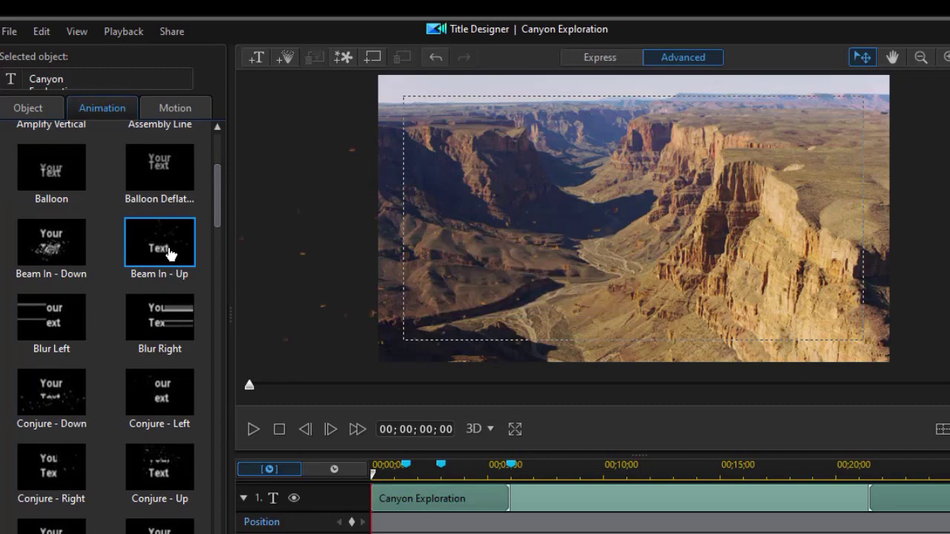
click(172, 320)
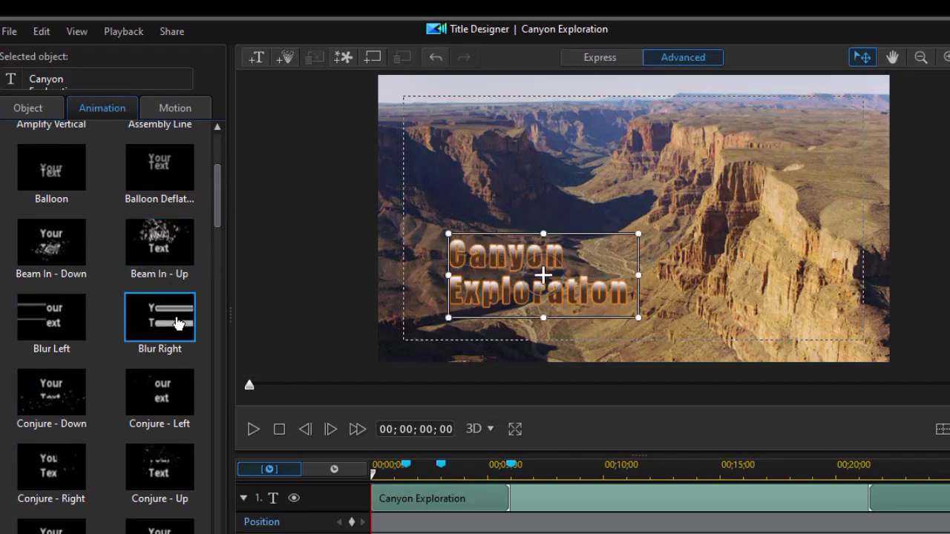
click(166, 392)
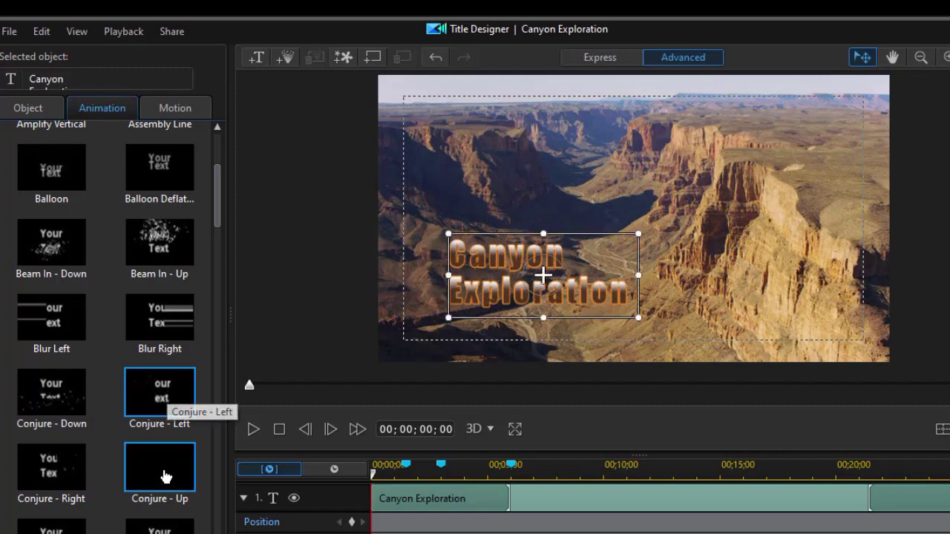
click(48, 245)
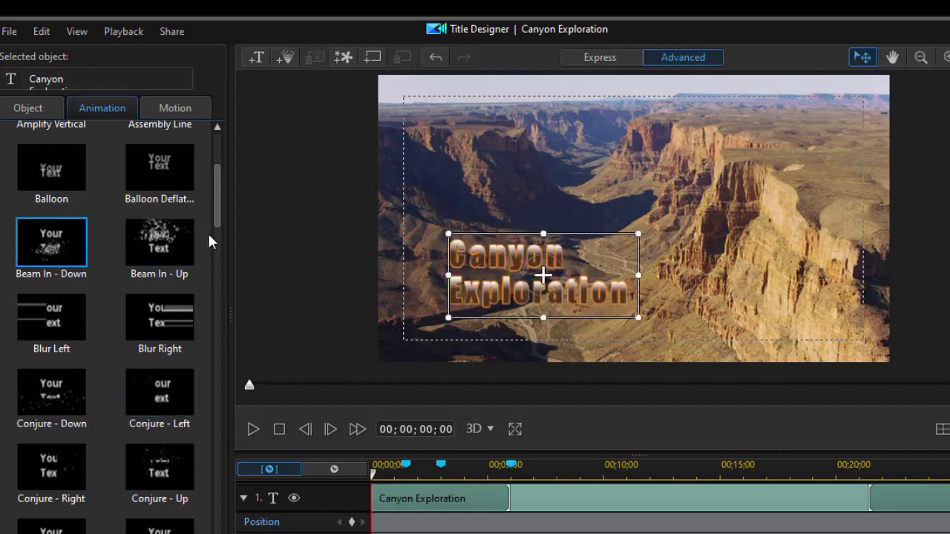
drag(216, 200, 214, 400)
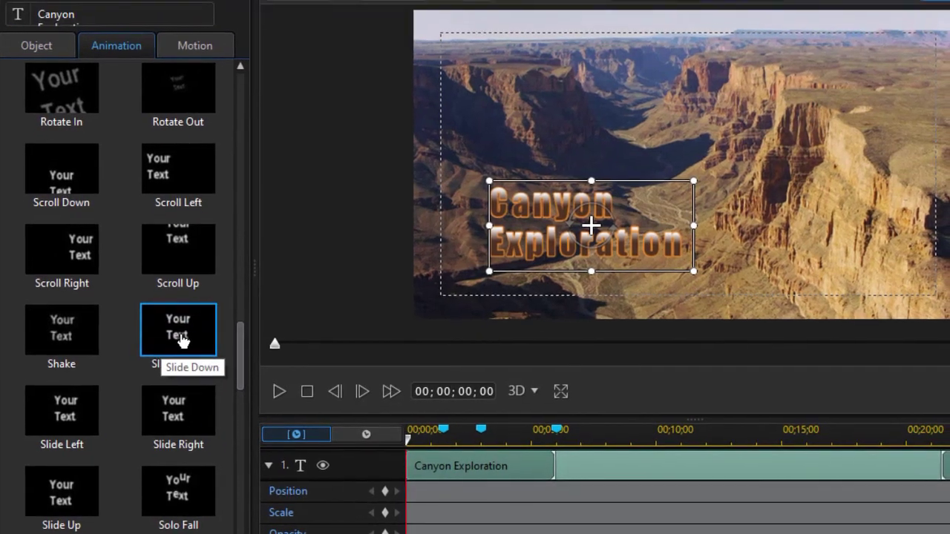
click(179, 334)
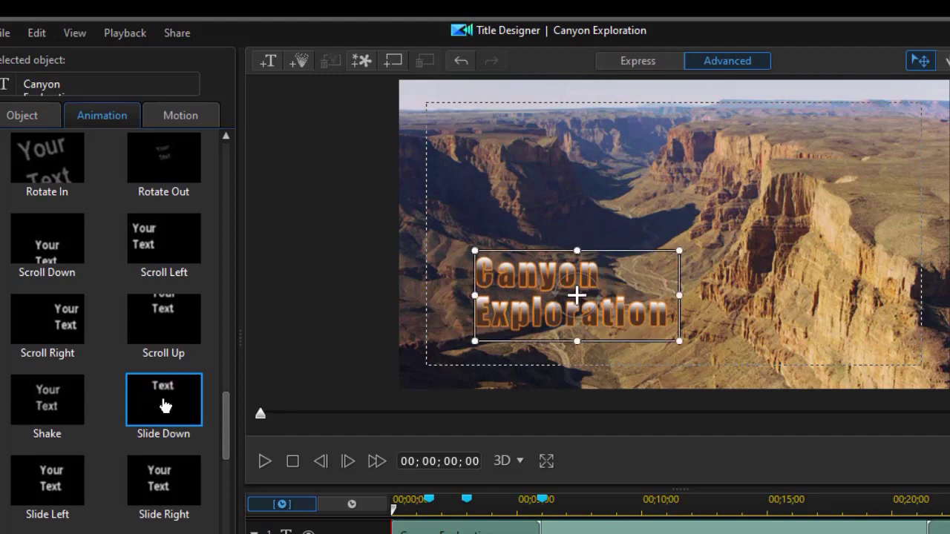
Compare the Slide Down and Slide Right entrances, then apply Slide Left and replay it
click(164, 405)
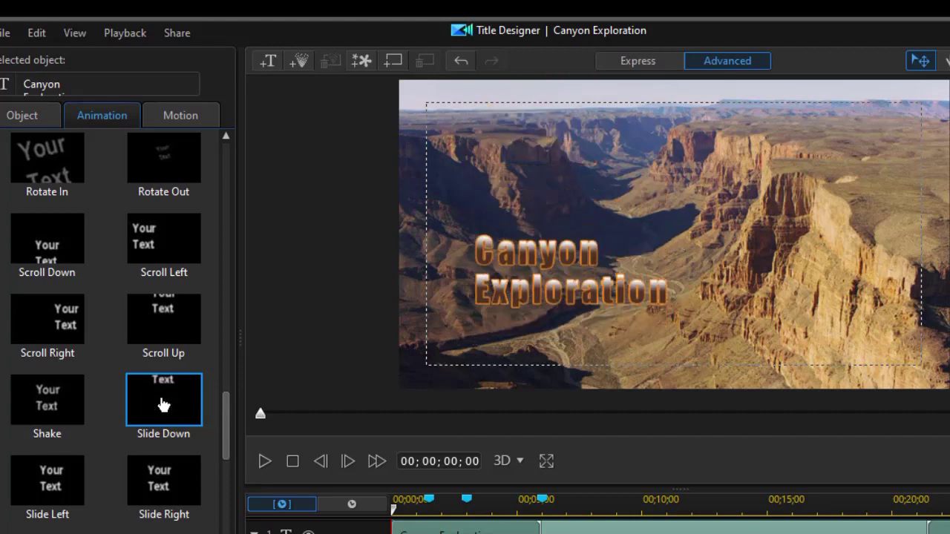
click(181, 487)
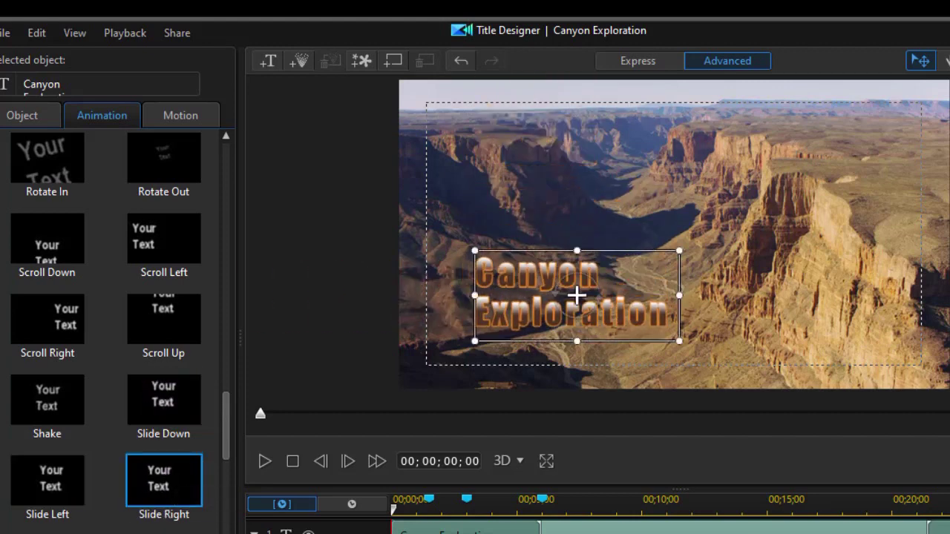
click(54, 489)
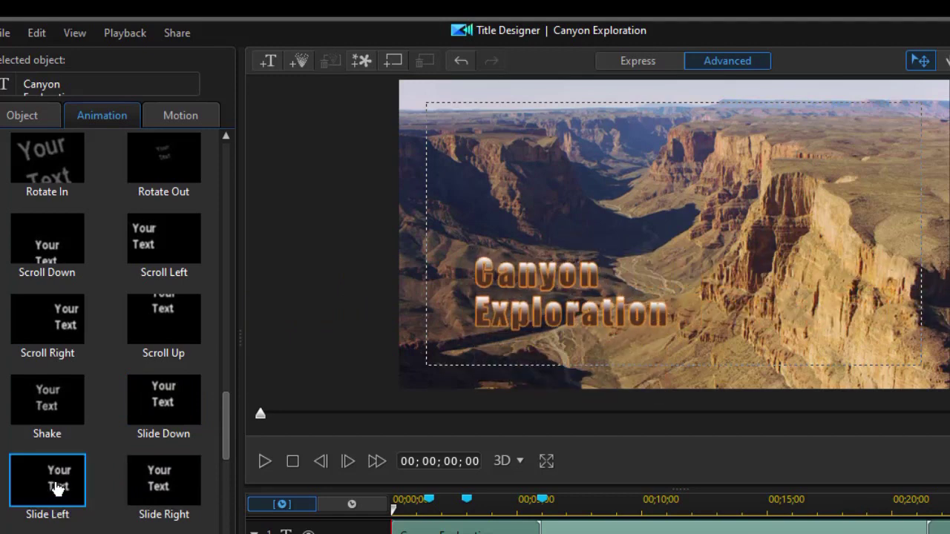
click(56, 487)
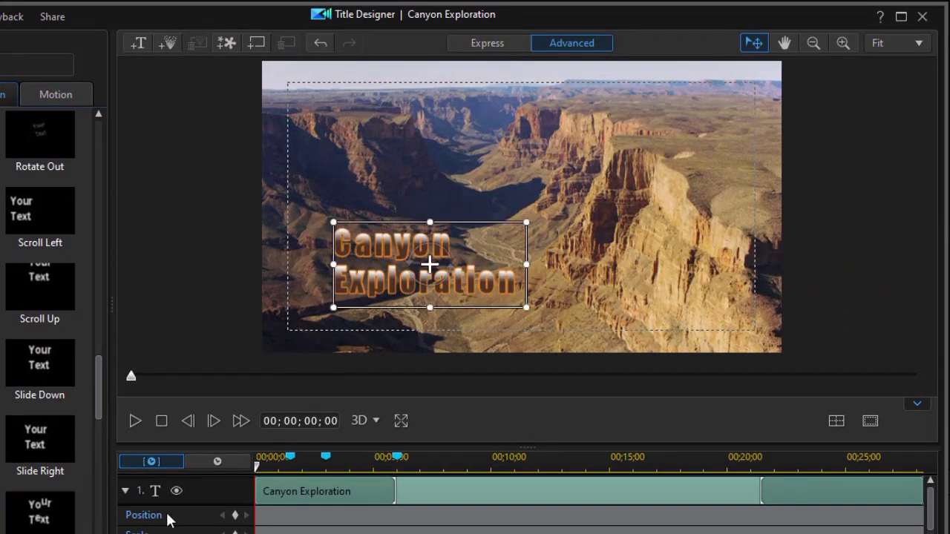
Shorten the Slide Left entrance to end at 00;00;01;15 and replay the faster slide-in
click(135, 421)
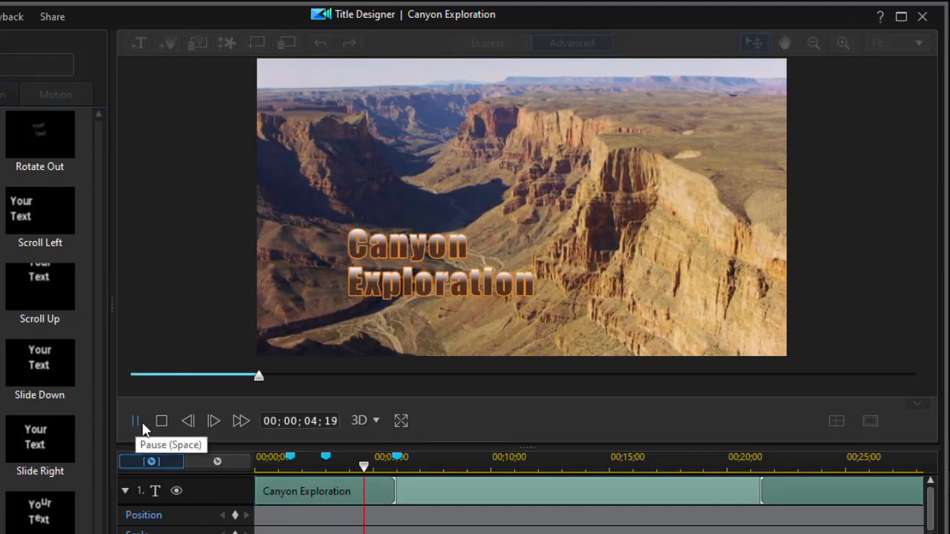
click(160, 420)
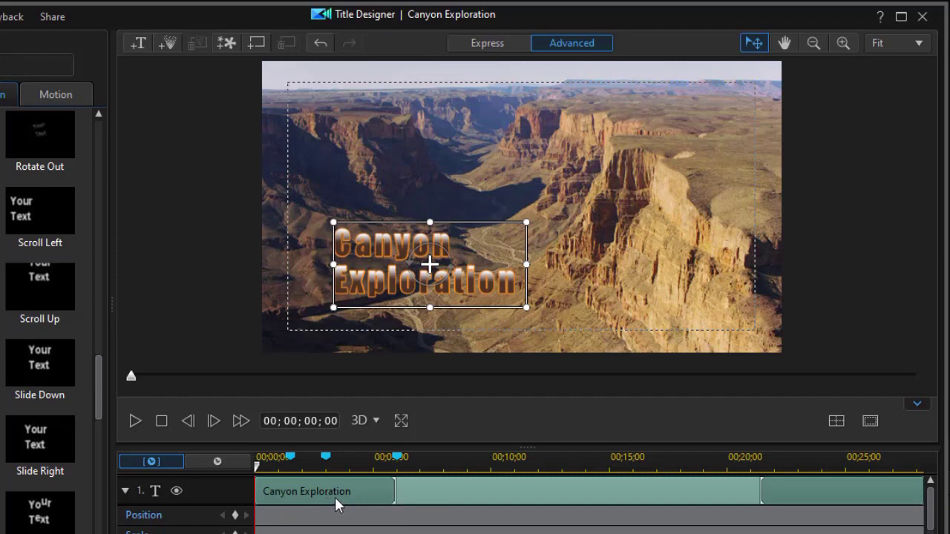
drag(397, 484, 290, 487)
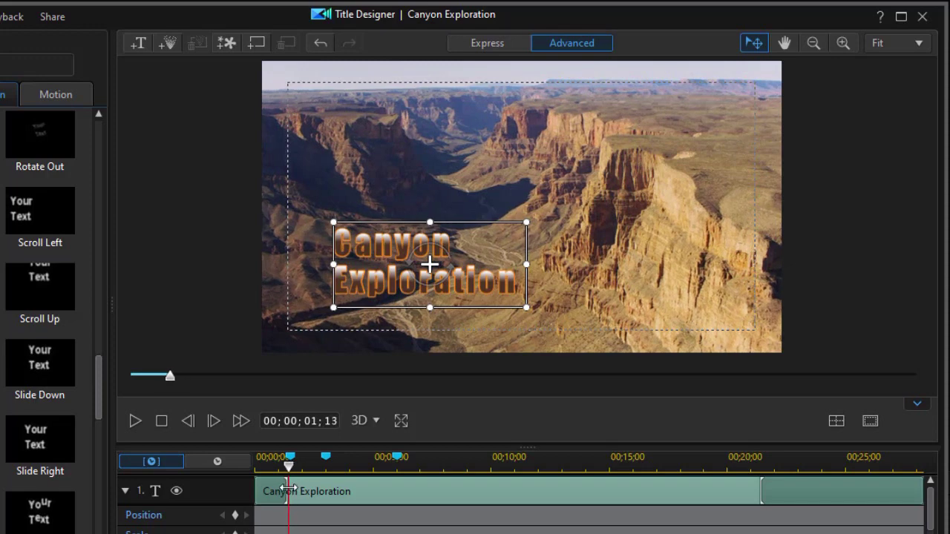
click(161, 422)
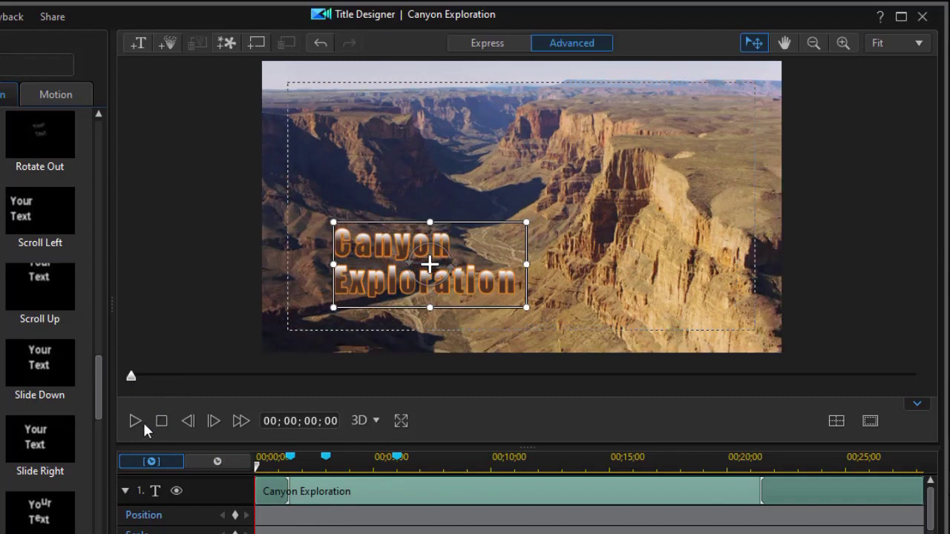
click(136, 422)
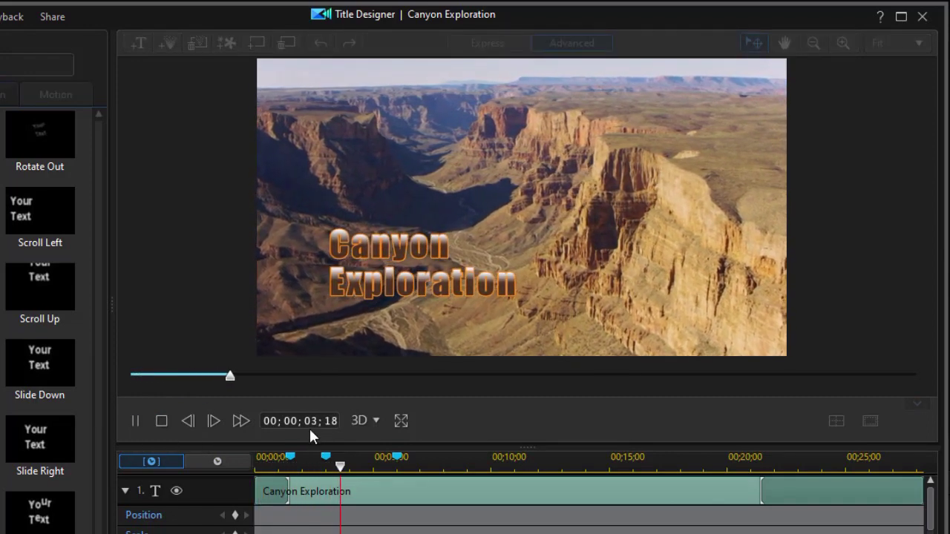
click(136, 423)
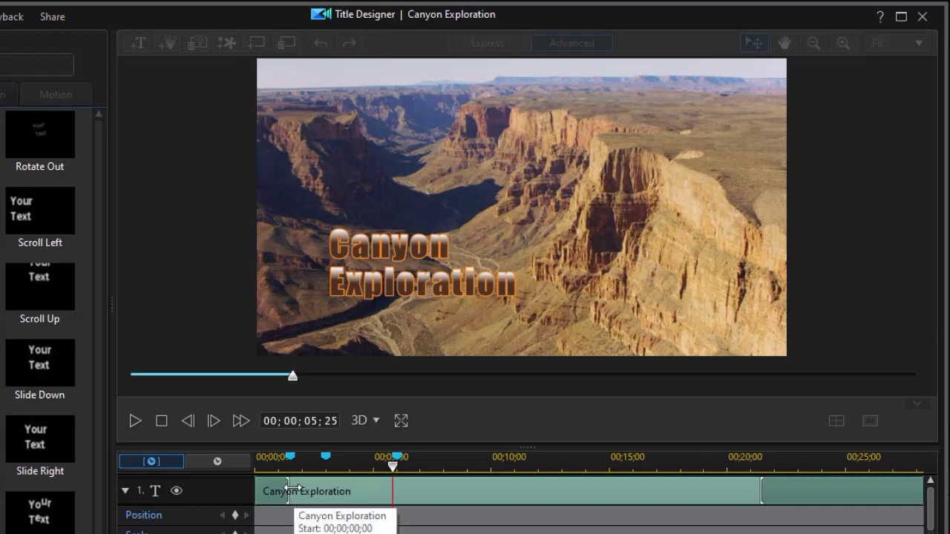
Extend the entrance to 00;00;06;06, set it to No Effect, and select the title in the preview
mouse_move(295, 490)
mouse_down()
mouse_move(414, 494)
mouse_move(397, 490)
mouse_up()
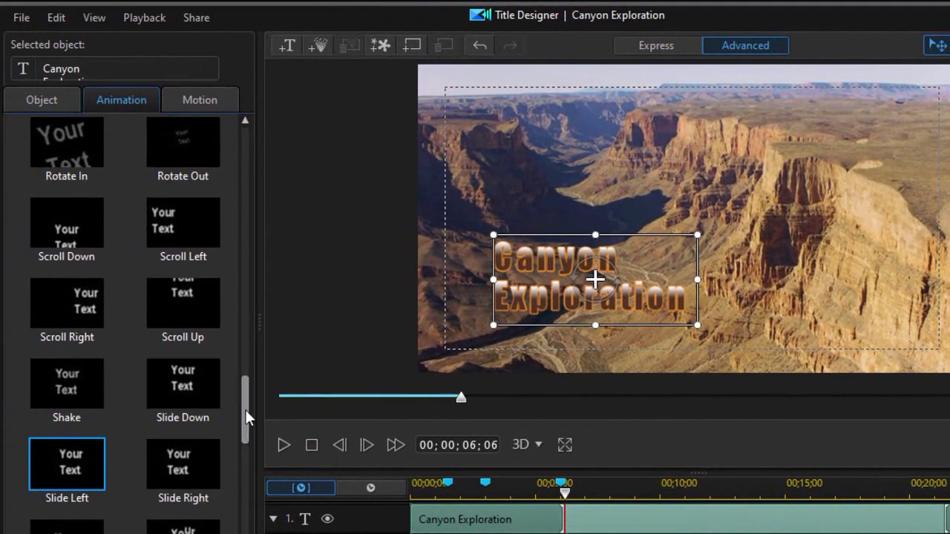
drag(246, 410, 236, 106)
click(65, 235)
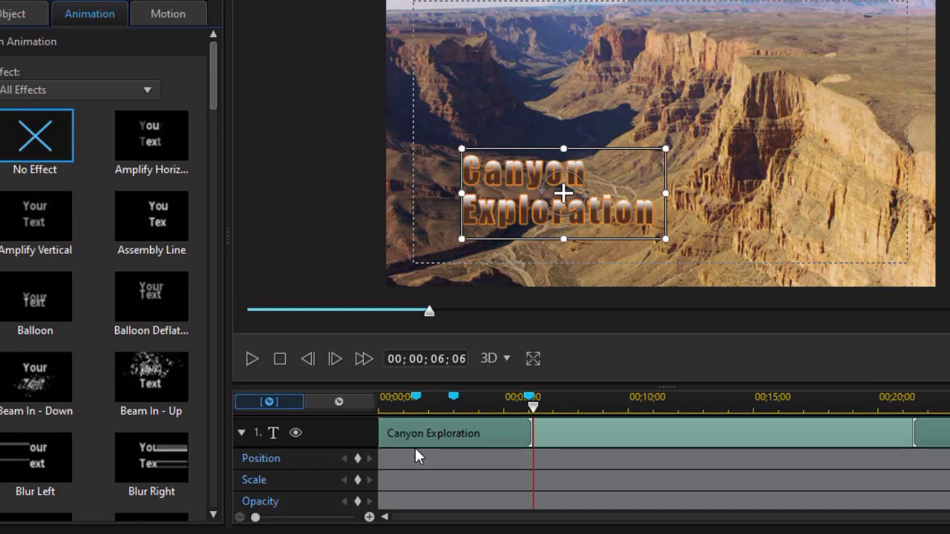
mouse_move(488, 429)
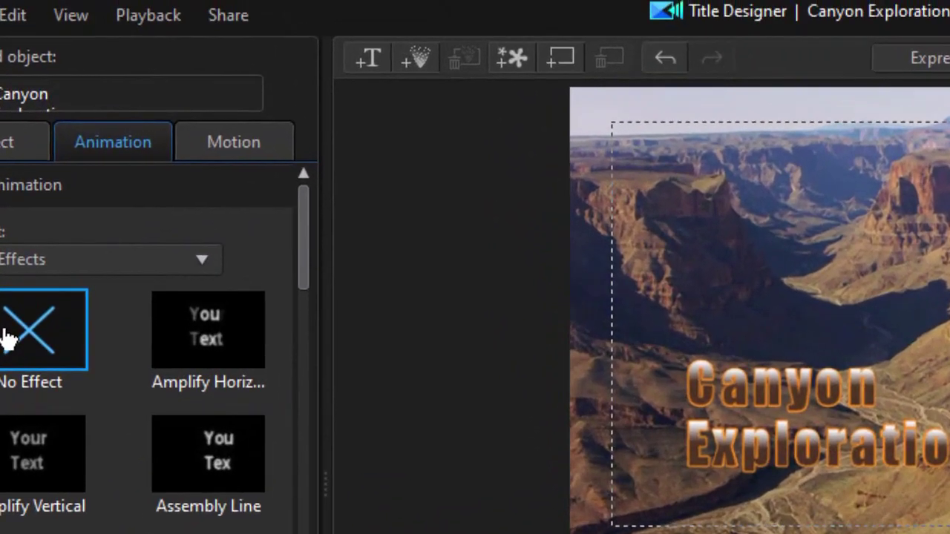
click(844, 418)
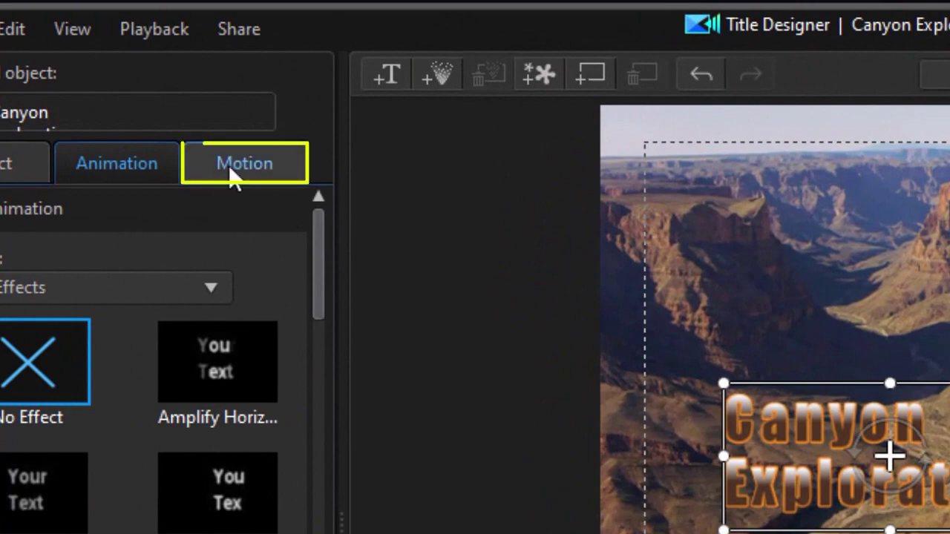
Show the Motion path presets and apply the straight vertical line path to the title
click(247, 167)
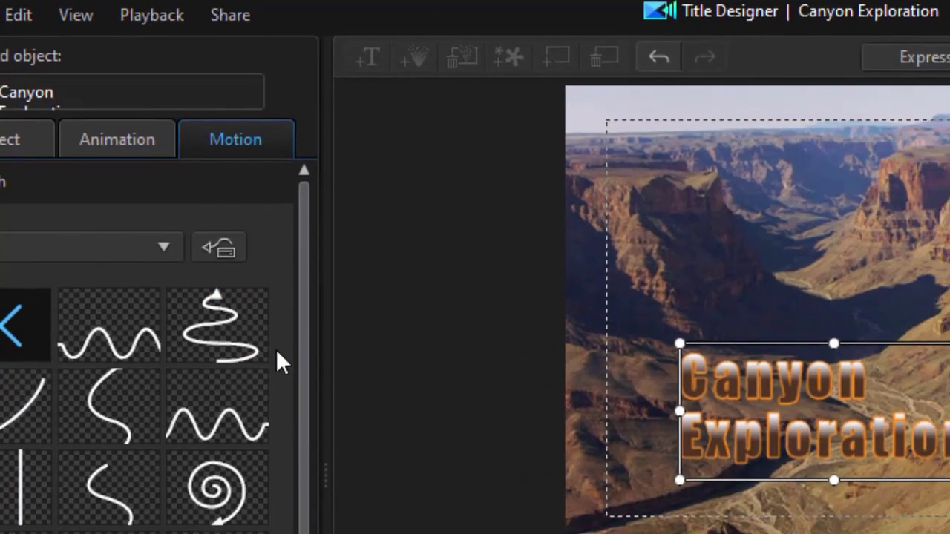
click(230, 349)
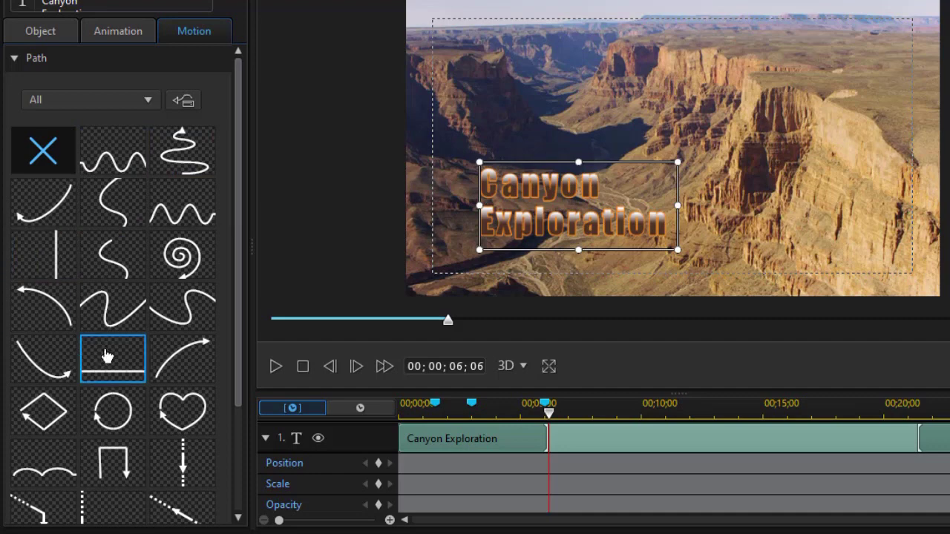
click(44, 254)
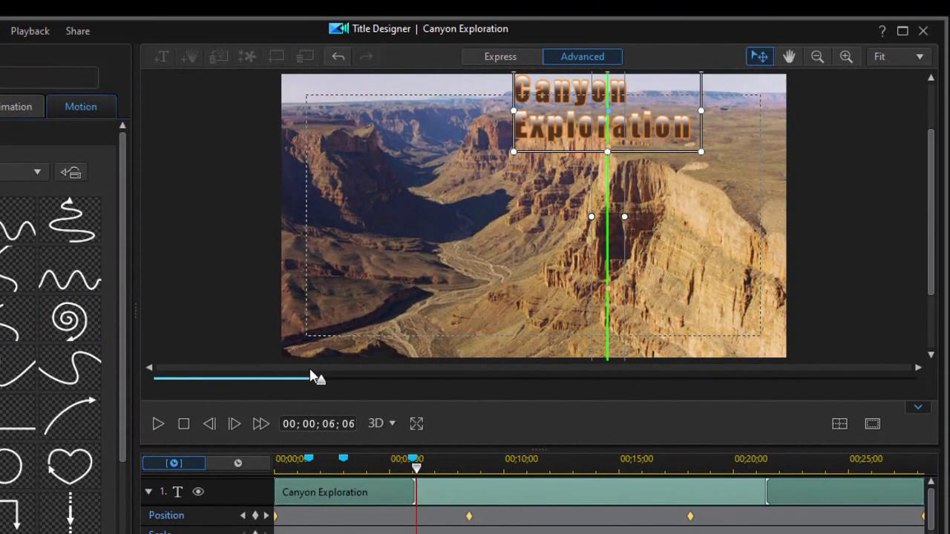
Rewind to the clip start and play the title moving down until it leaves the frame
drag(316, 378, 153, 380)
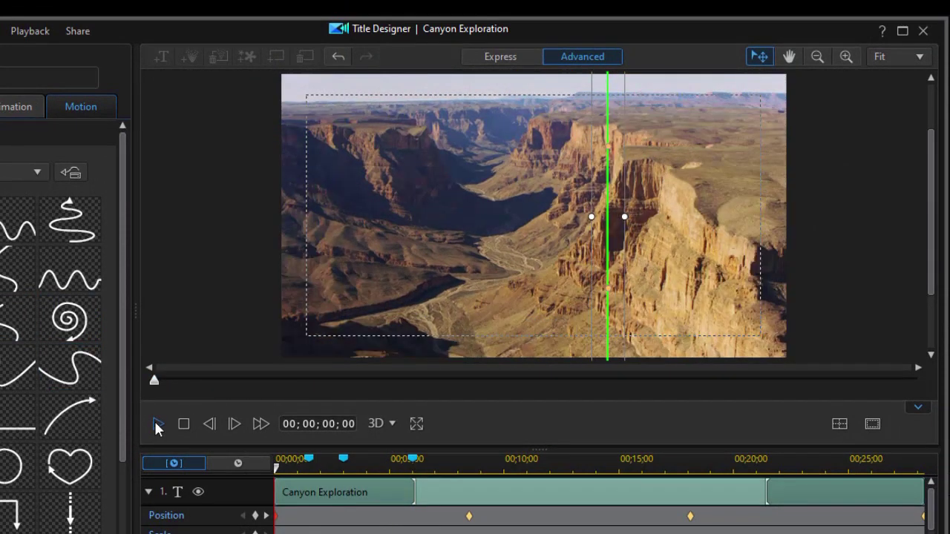
click(156, 420)
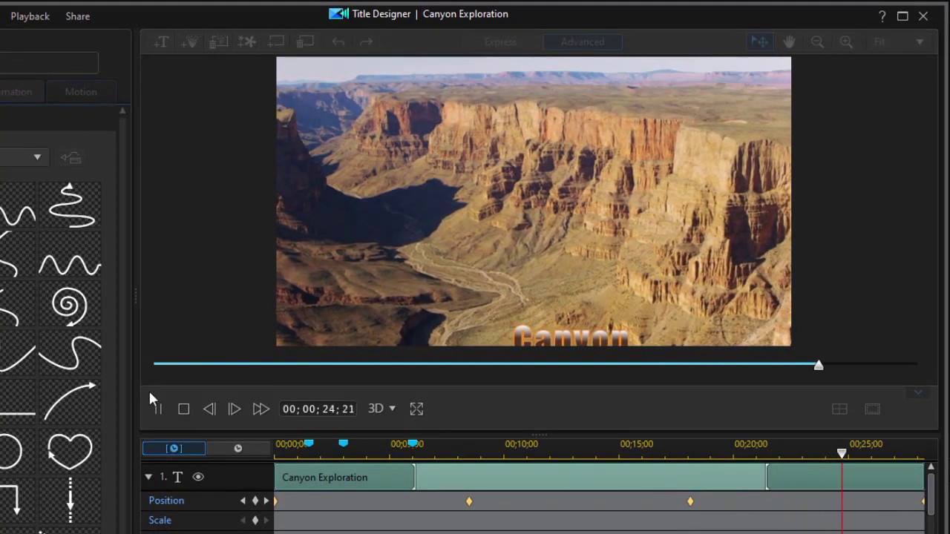
click(183, 409)
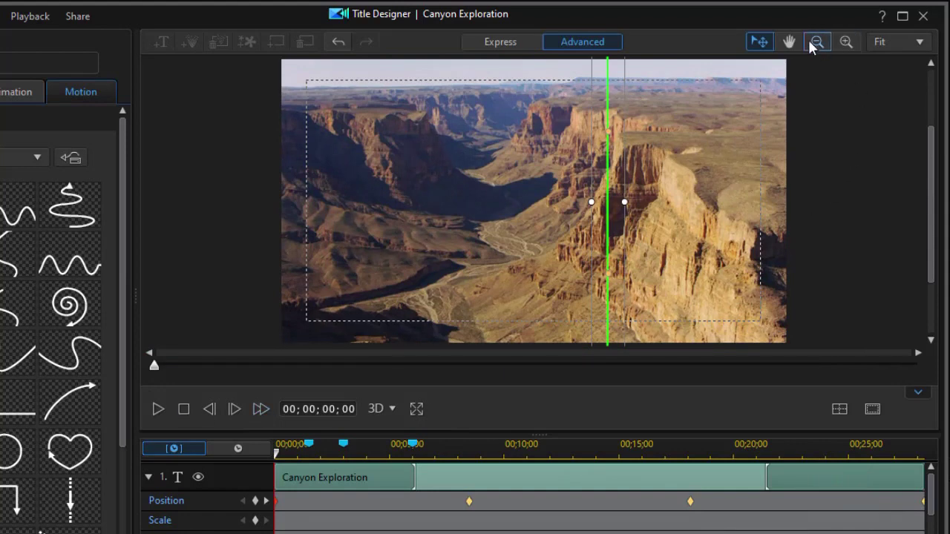
Set the canvas zoom to 38% and drag the title left, moving its whole vertical path
click(818, 42)
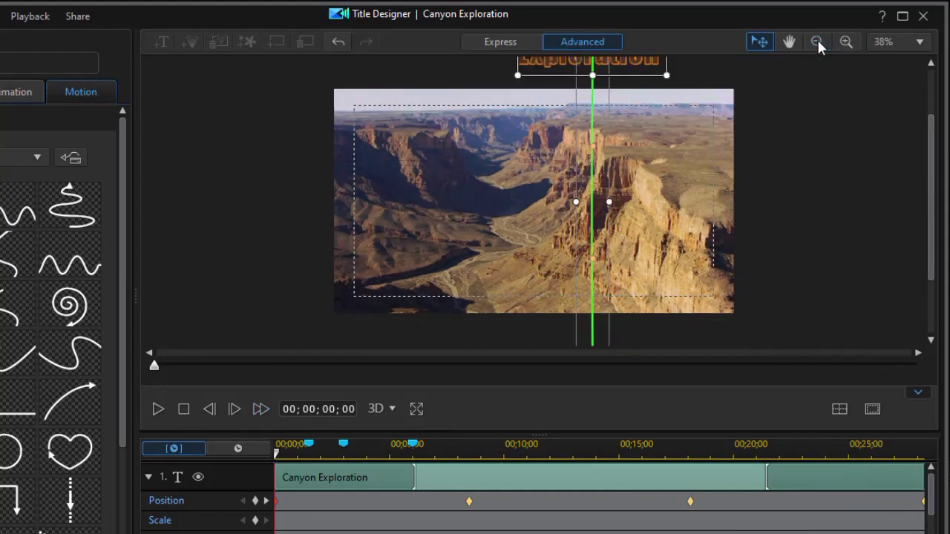
click(817, 43)
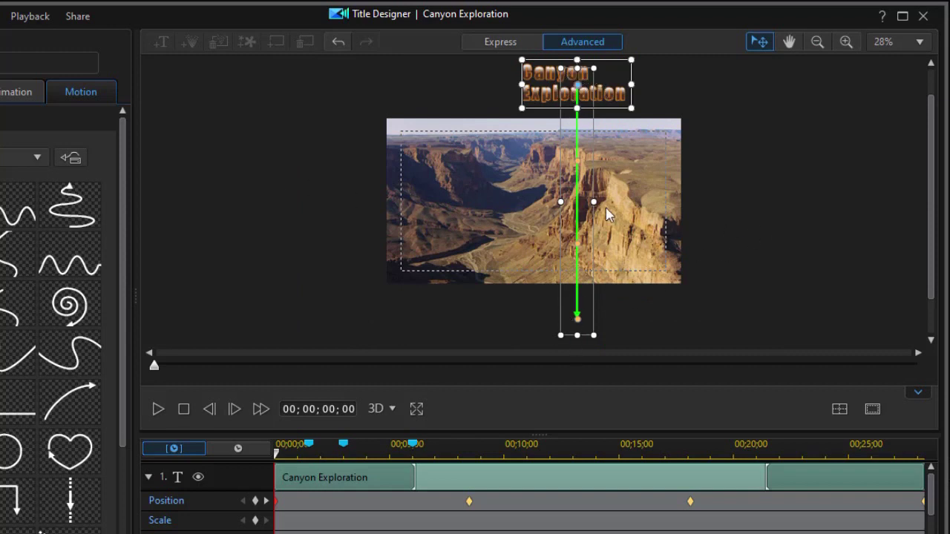
click(847, 41)
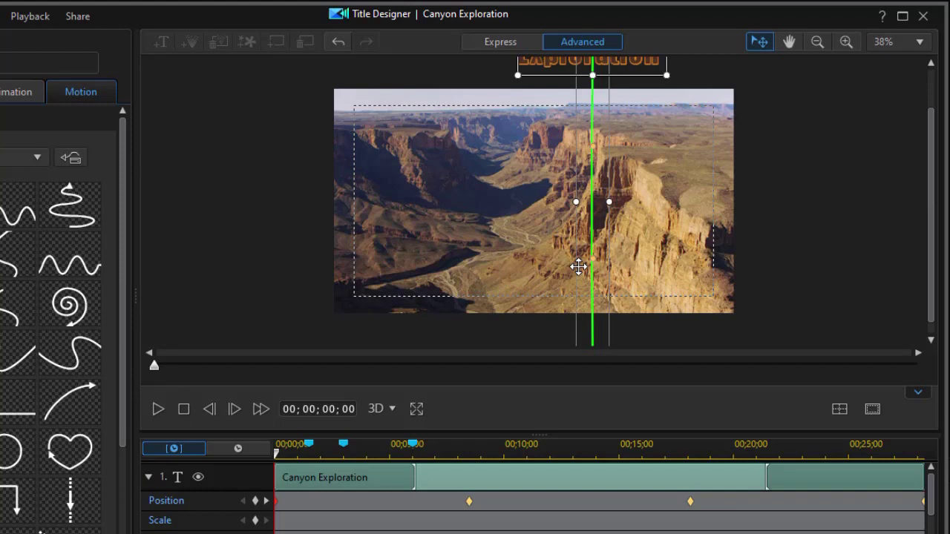
drag(579, 266, 431, 252)
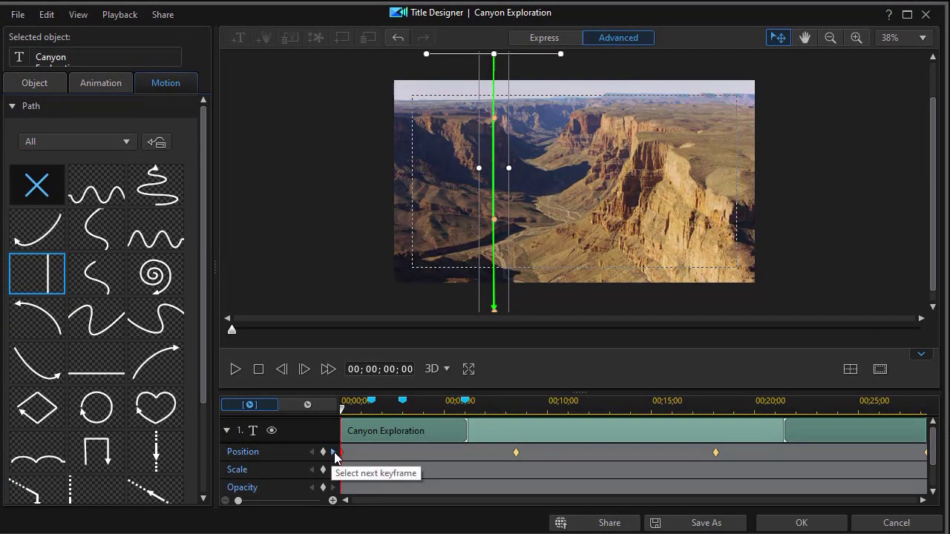
Step to the last Position keyframe at 00;00;28;10 and make it keep the title mid-frame
click(334, 452)
click(333, 452)
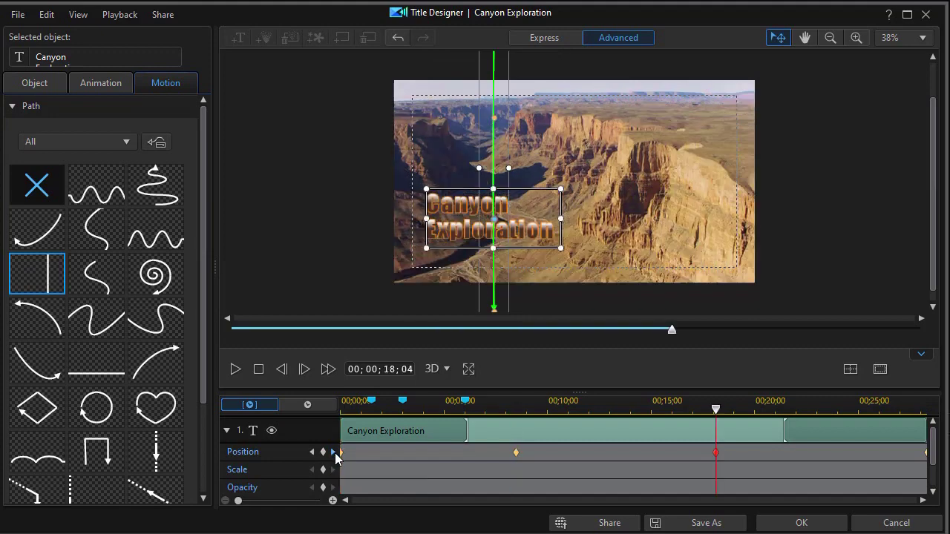
click(333, 452)
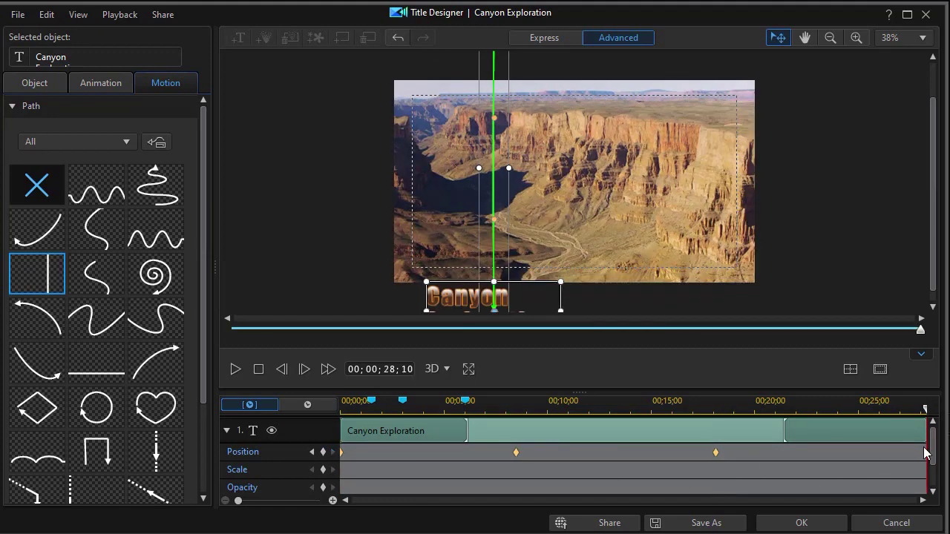
right_click(920, 456)
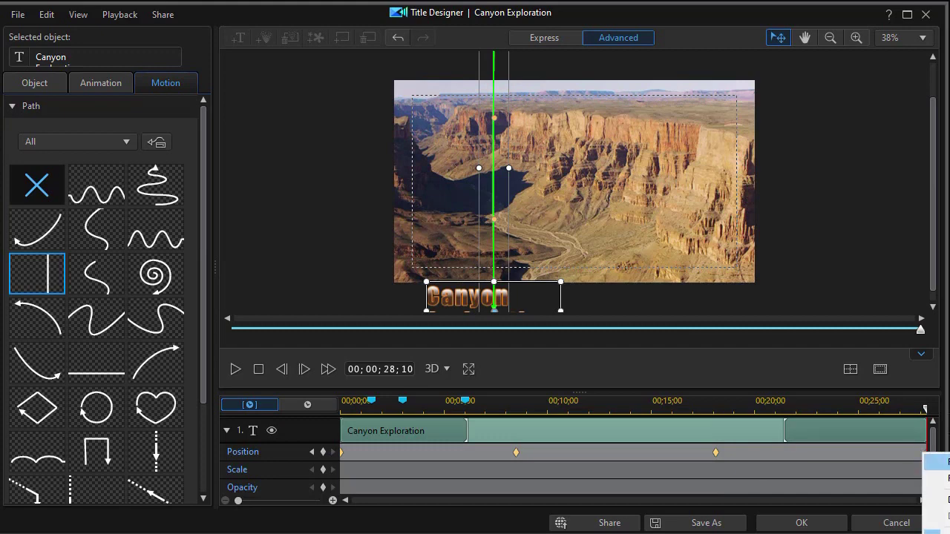
click(937, 462)
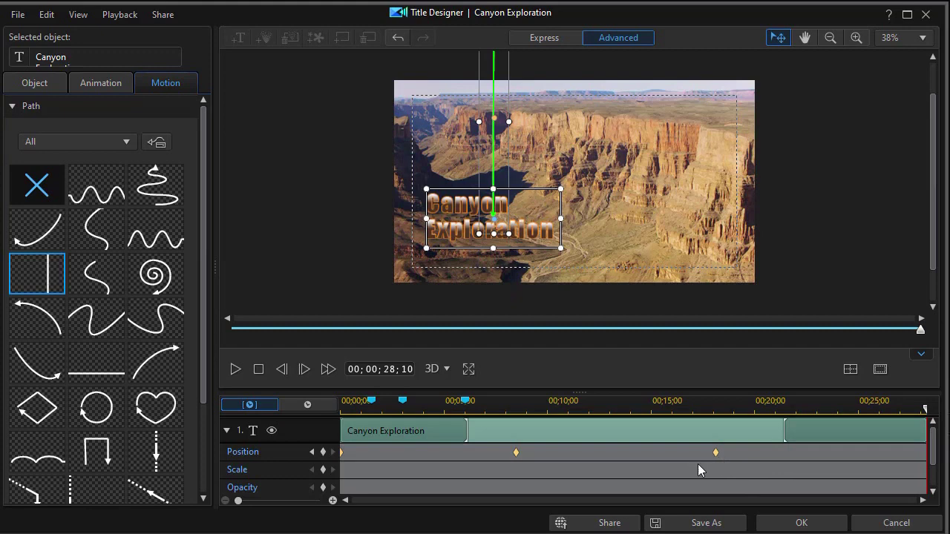
Drag the title's middle Position keyframes earlier, to about 00;00;04;13 and 00;00;06;20
click(312, 452)
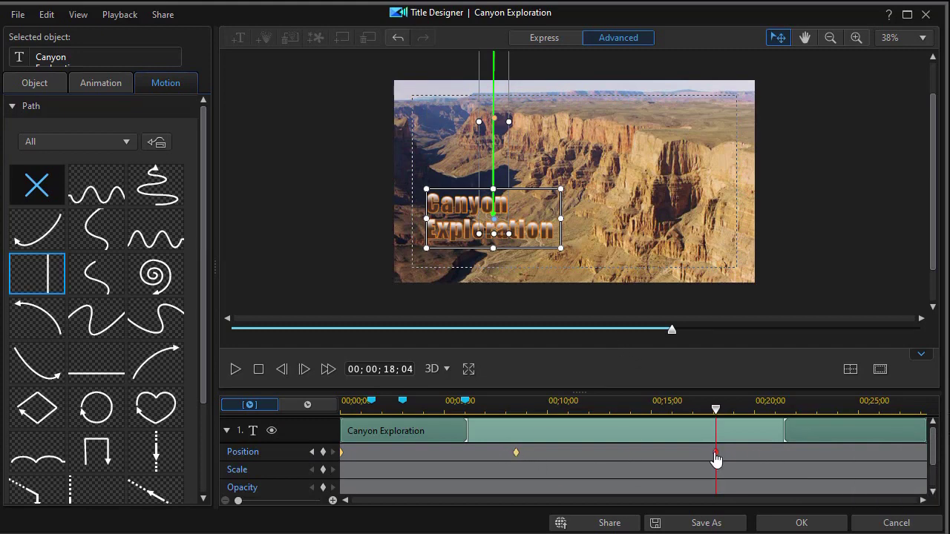
drag(716, 454, 553, 453)
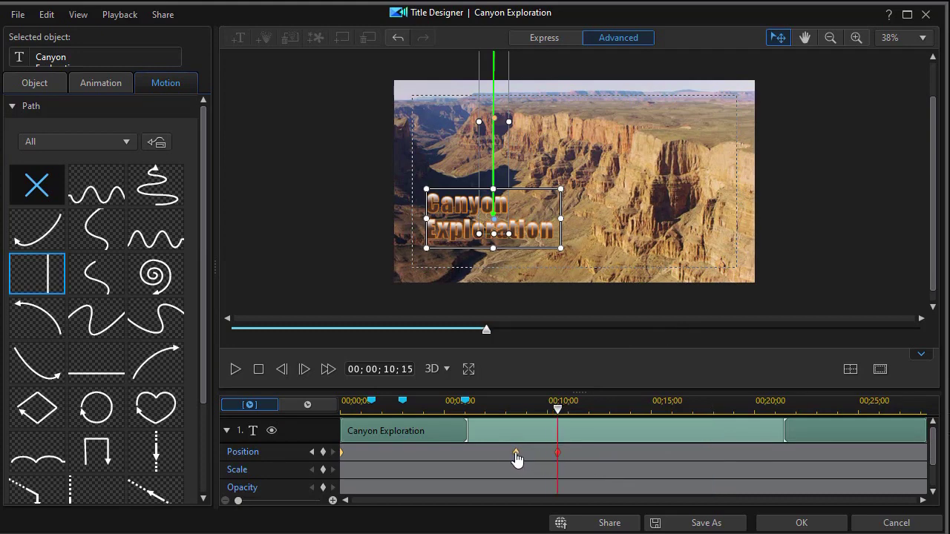
drag(408, 461, 435, 454)
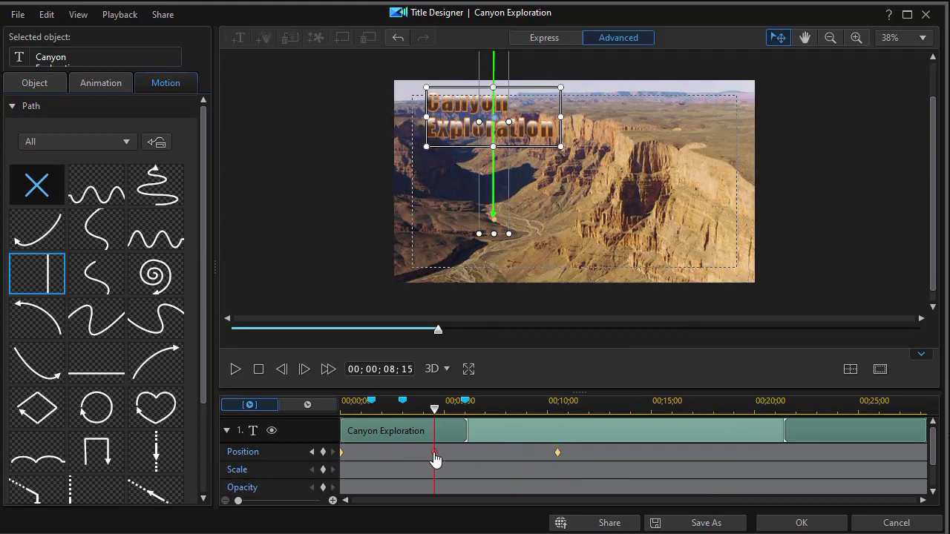
click(557, 453)
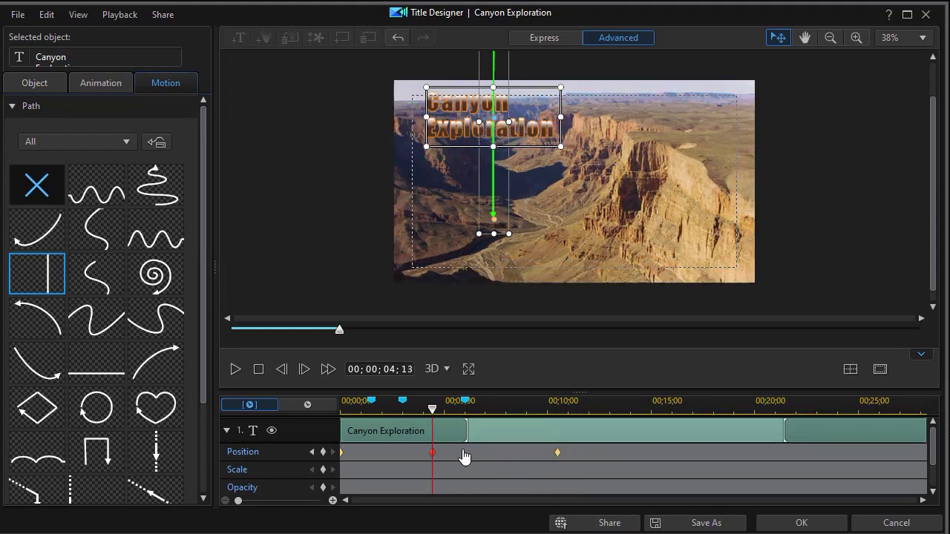
drag(468, 456, 481, 458)
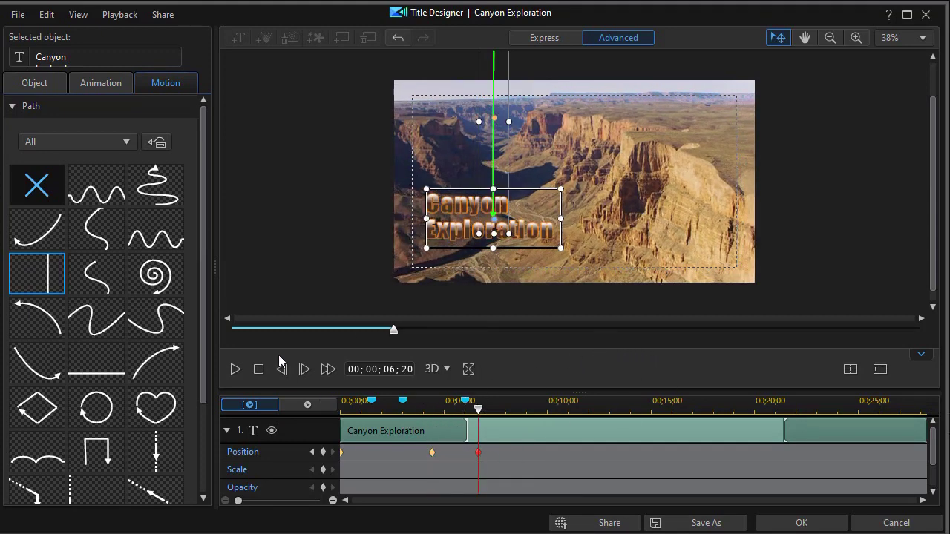
click(259, 369)
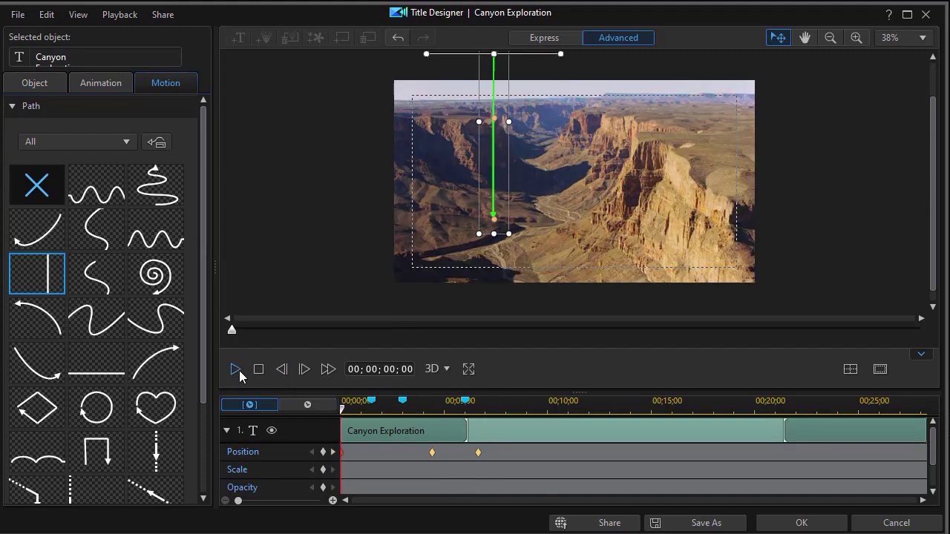
click(235, 368)
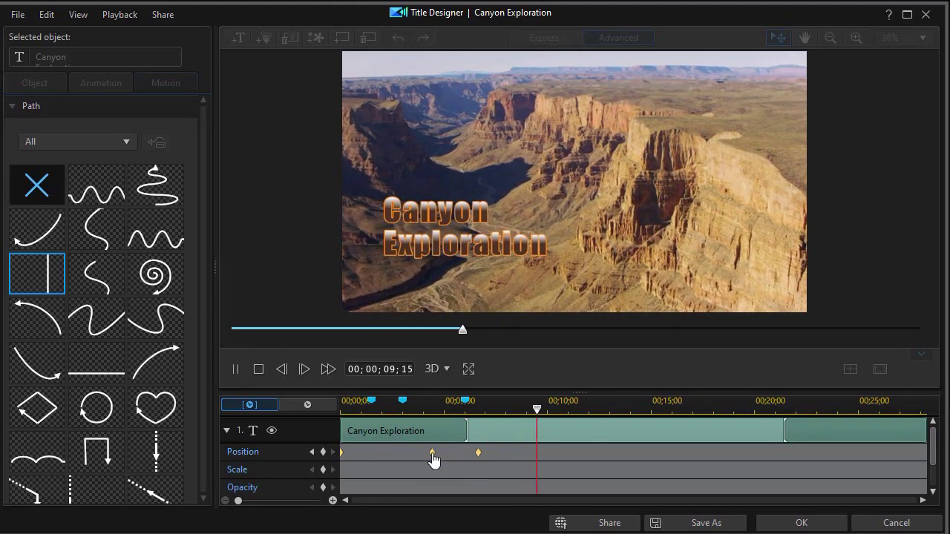
click(236, 369)
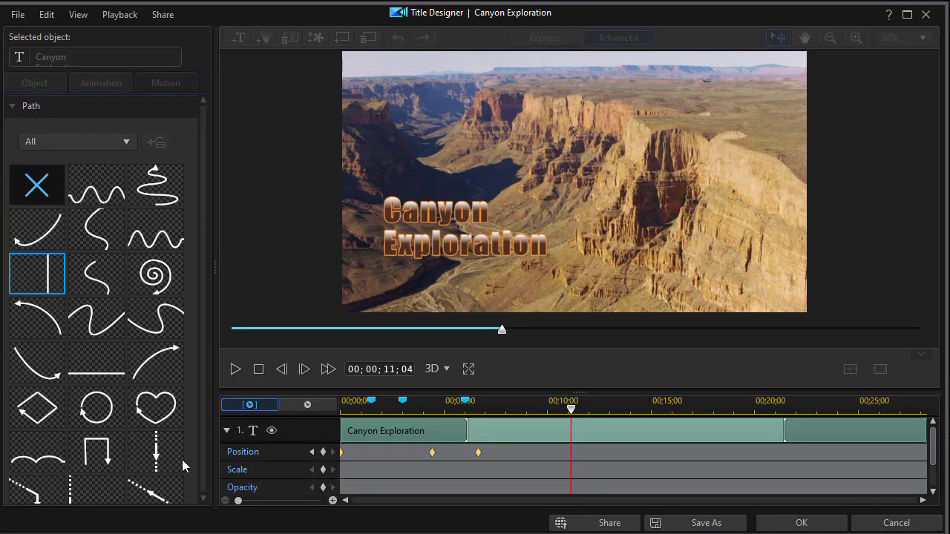
Cancel the Title Designer and decline saving the motion changes
click(881, 527)
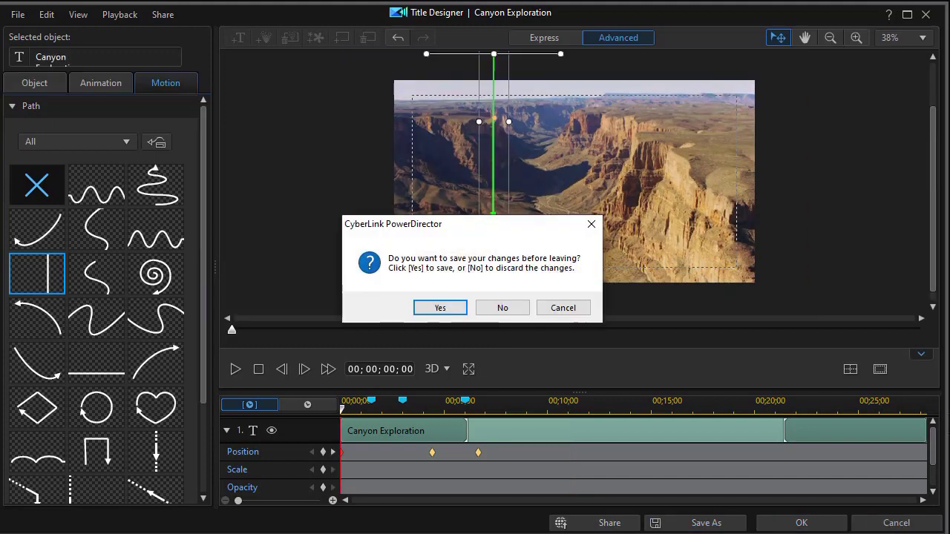
click(502, 310)
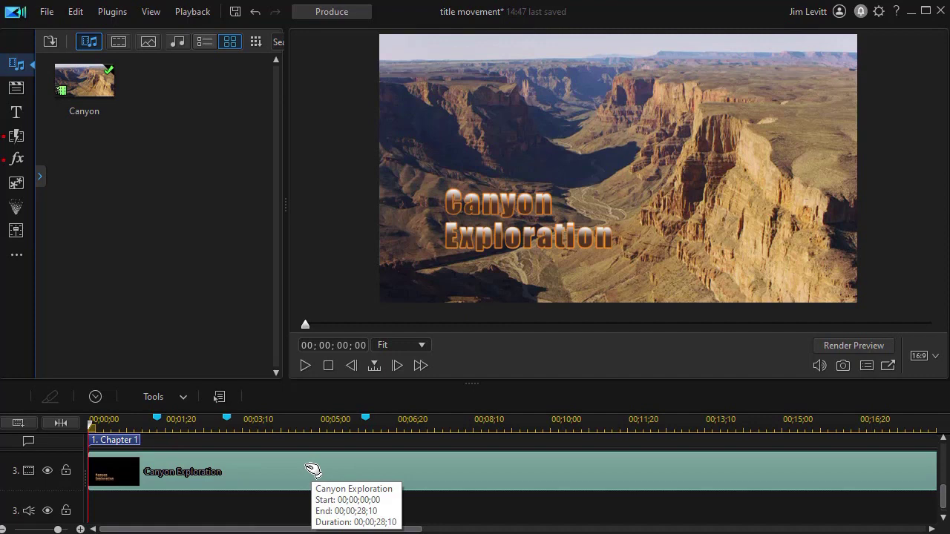
Reopen the Canyon Exploration title and drag it past the left edge to X -0.185, Y 0.290
double_click(315, 470)
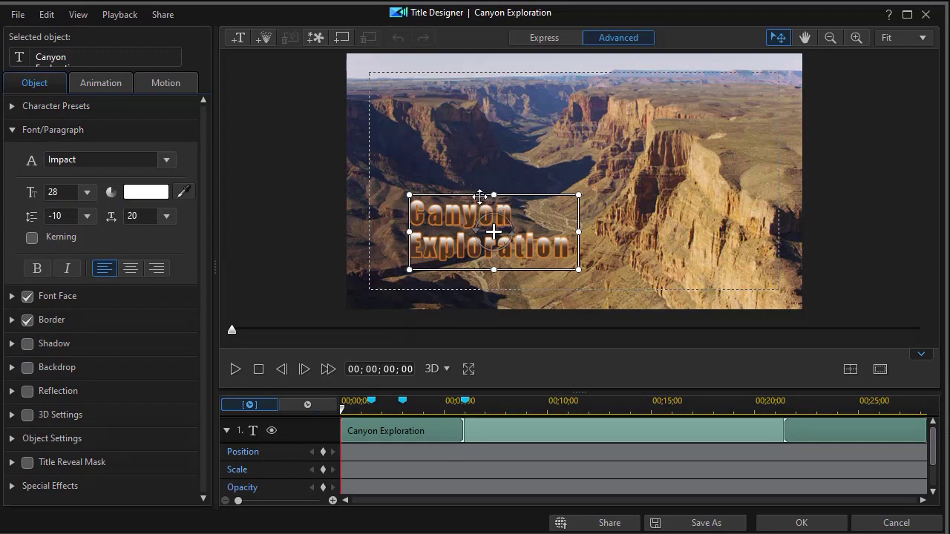
drag(480, 195, 245, 91)
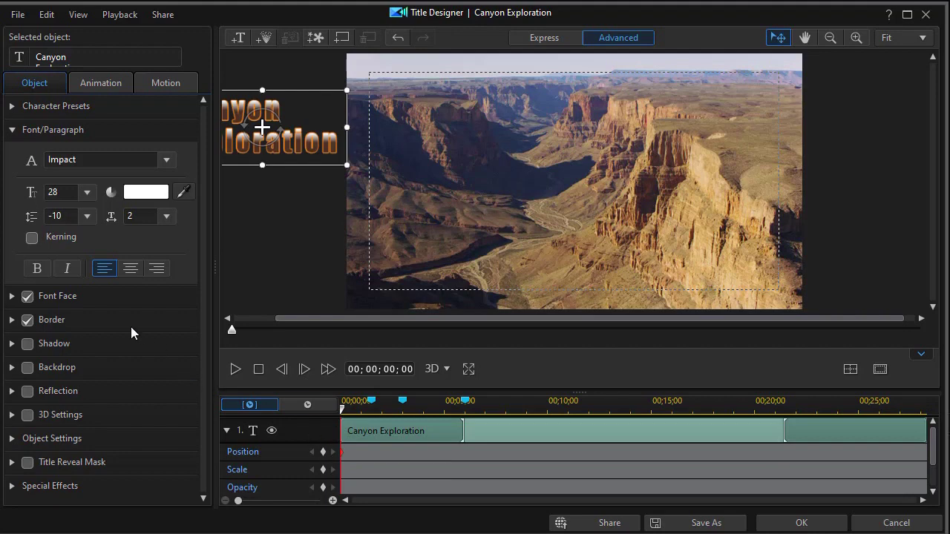
click(13, 441)
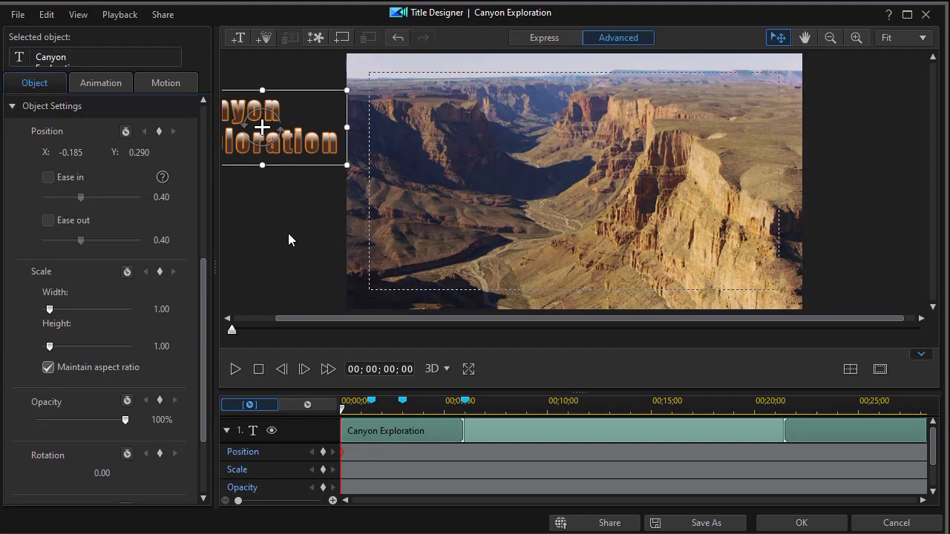
Place the title just off the left edge (X -0.195, Y 0.290), then move to about 00;00;01;15
key(Right)
key(Right)
key(Right)
key(Right)
key(Right)
key(Right)
key(Right)
key(Right)
key(Right)
key(Right)
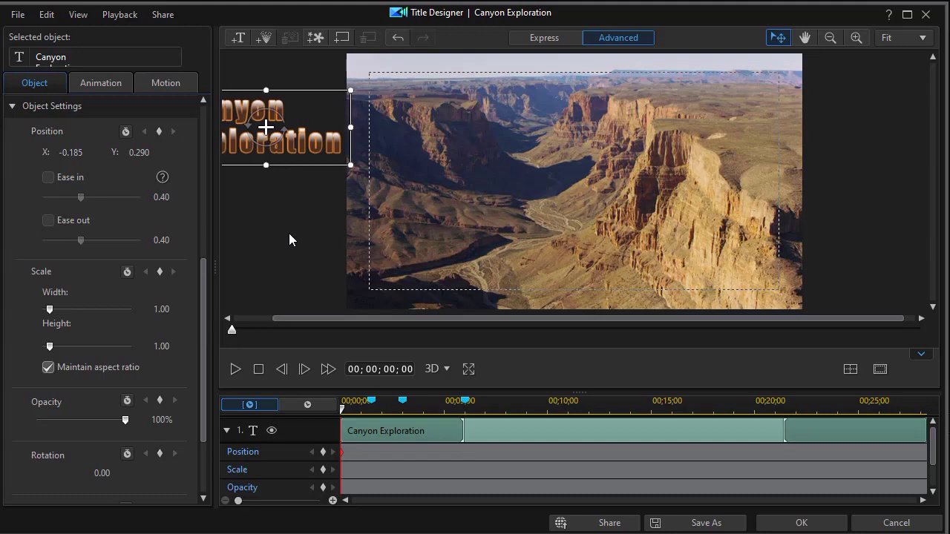
key(Right)
key(Right)
key(Right)
key(Right)
key(Right)
key(Right)
key(Right)
key(Right)
key(Right)
key(Right)
key(Right)
key(Right)
key(Right)
key(Right)
key(Right)
key(Right)
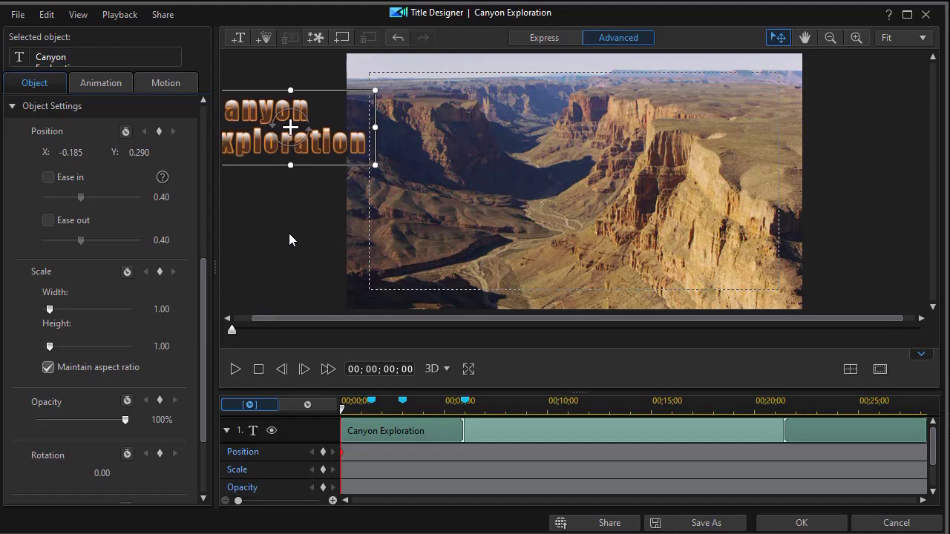
key(Right)
key(Right)
key(Right)
key(Right)
key(Right)
key(Right)
key(Right)
key(Right)
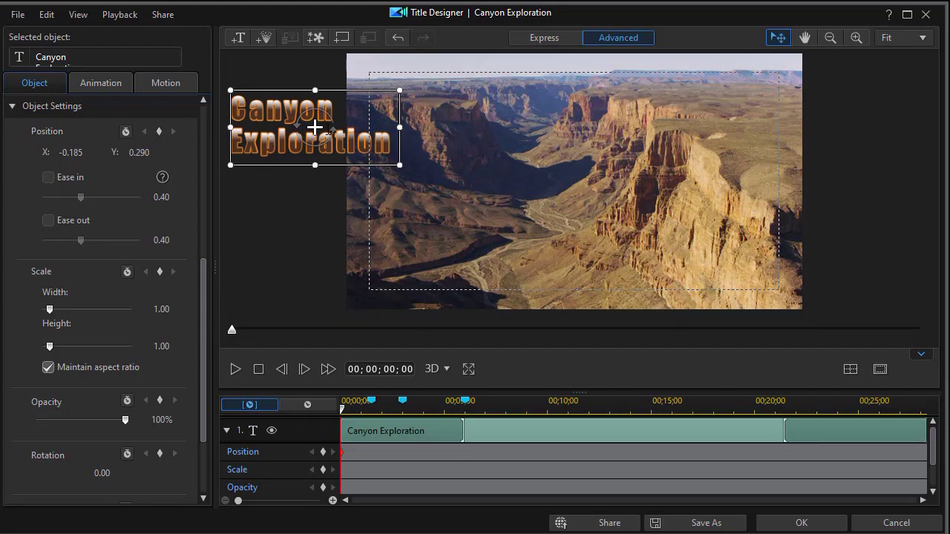
drag(315, 128, 258, 128)
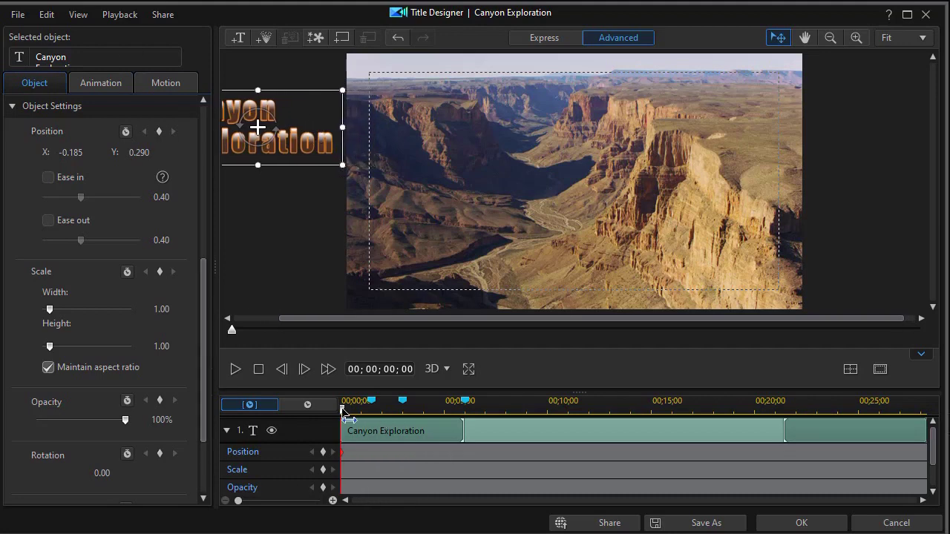
drag(343, 409, 373, 415)
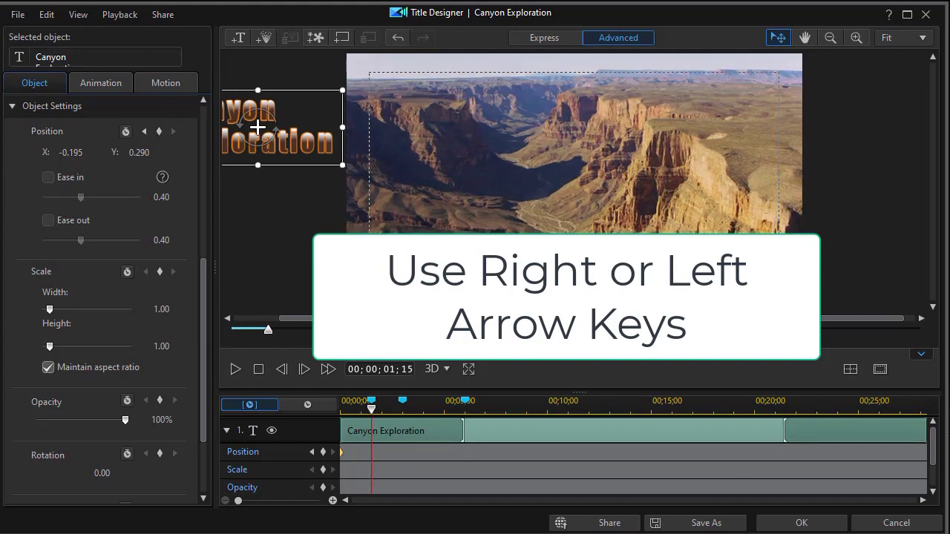
At 00;00;01;15, nudge the title right into the video's upper-left area, adding a second Position keyframe
key(Right)
key(Right)
key(Right)
key(Right)
key(Right)
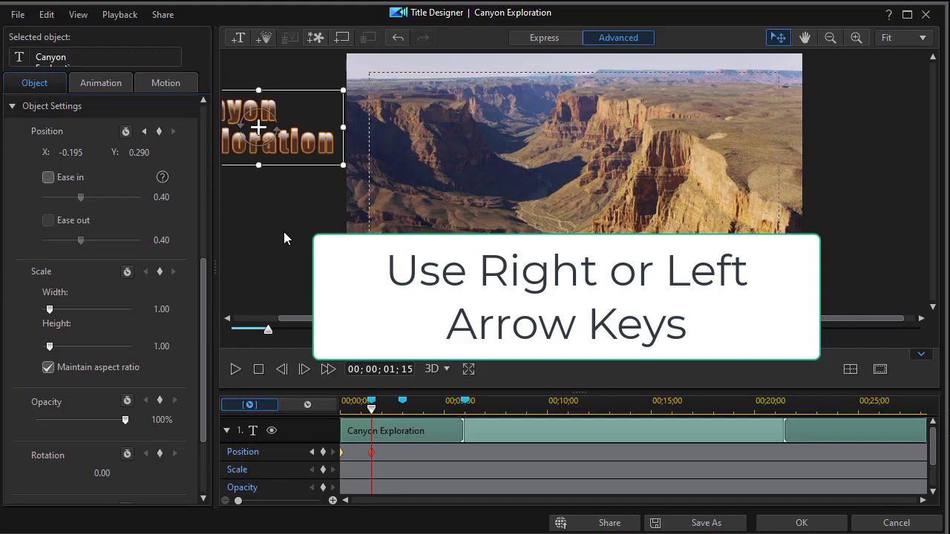
key(Right)
key(Right)
key(Right)
key(Right)
key(Right)
key(Right)
key(Right)
key(Right)
key(Right)
key(Right)
key(Right)
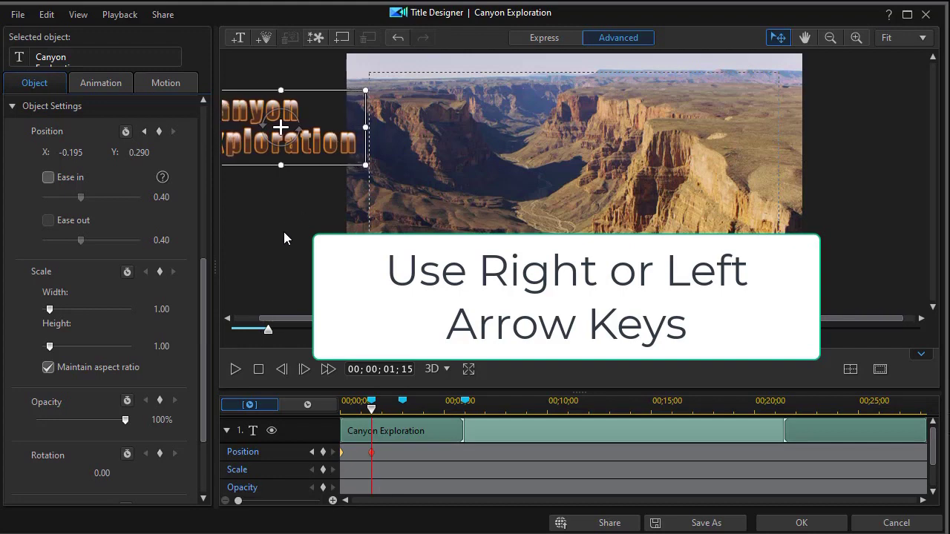
key(Right)
key(Right)
key(Right)
key(Right)
key(Right)
key(Right)
key(Right)
key(Right)
key(Right)
key(Right)
key(Right)
key(Right)
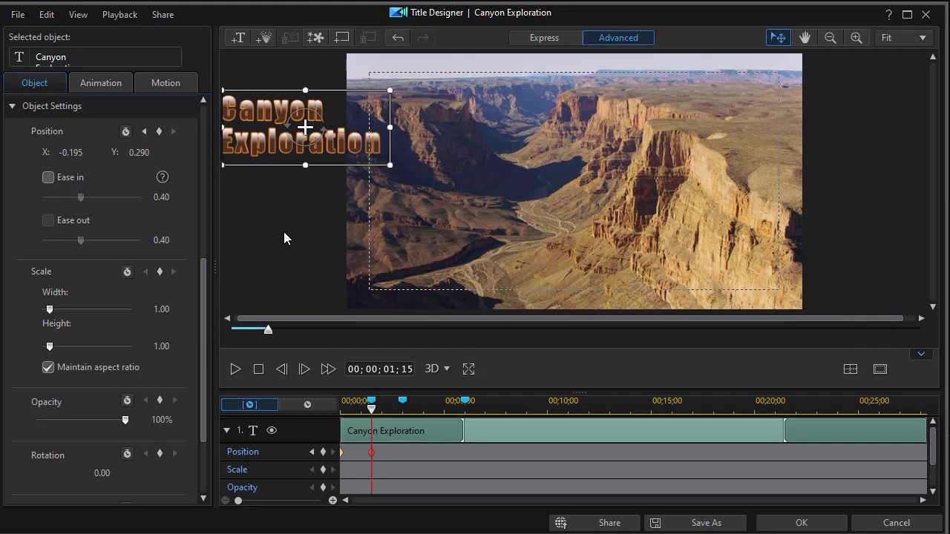
key(Right)
key(Right)
key(Right)
key(Right)
key(Right)
key(Right)
key(Right)
key(Right)
key(Right)
key(Right)
key(Right)
key(Right)
key(Right)
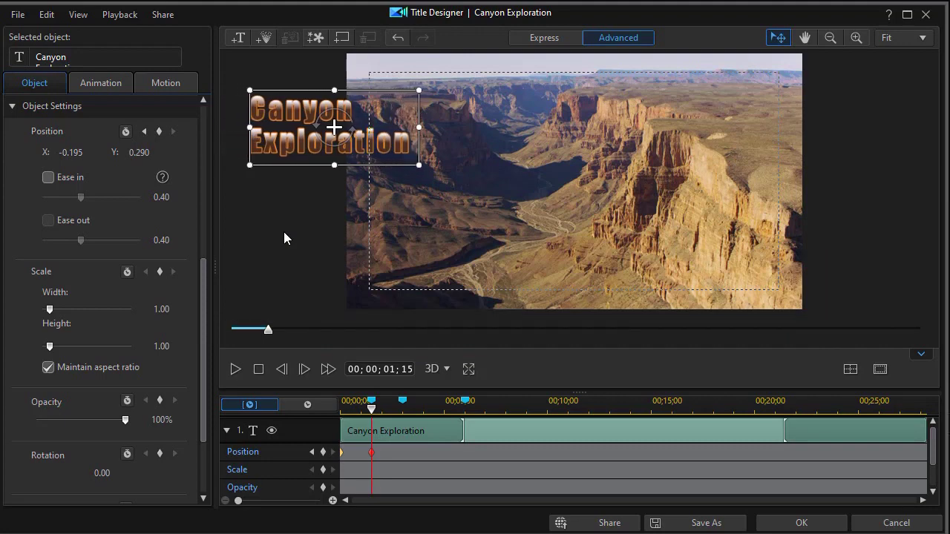
key(Right)
key(Right)
key(Right)
key(Right)
key(Right)
key(Right)
key(Right)
key(Right)
key(Right)
key(Right)
key(Right)
key(Right)
key(Right)
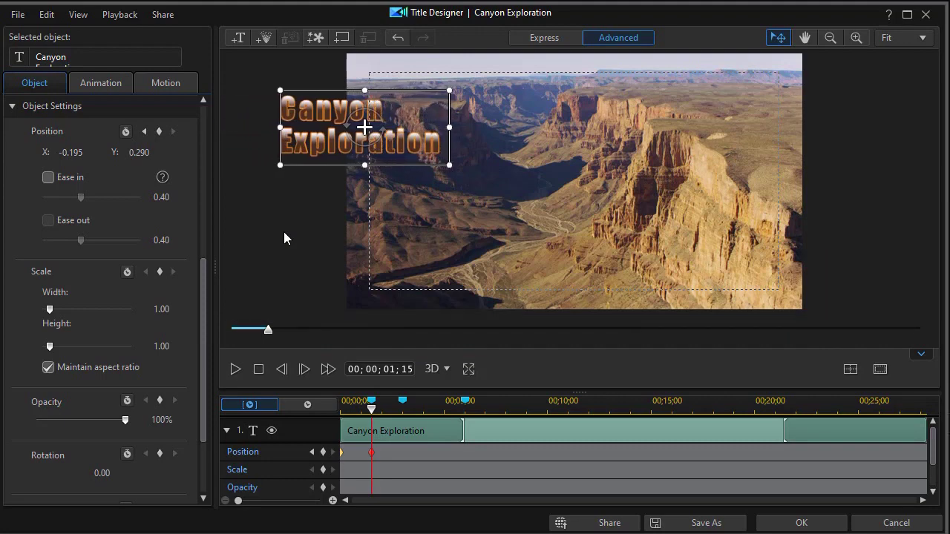
key(Right)
key(Right)
key(Right)
key(Right)
key(Right)
key(Right)
key(Right)
key(Right)
key(Right)
key(Right)
key(Right)
key(Right)
key(Right)
key(Right)
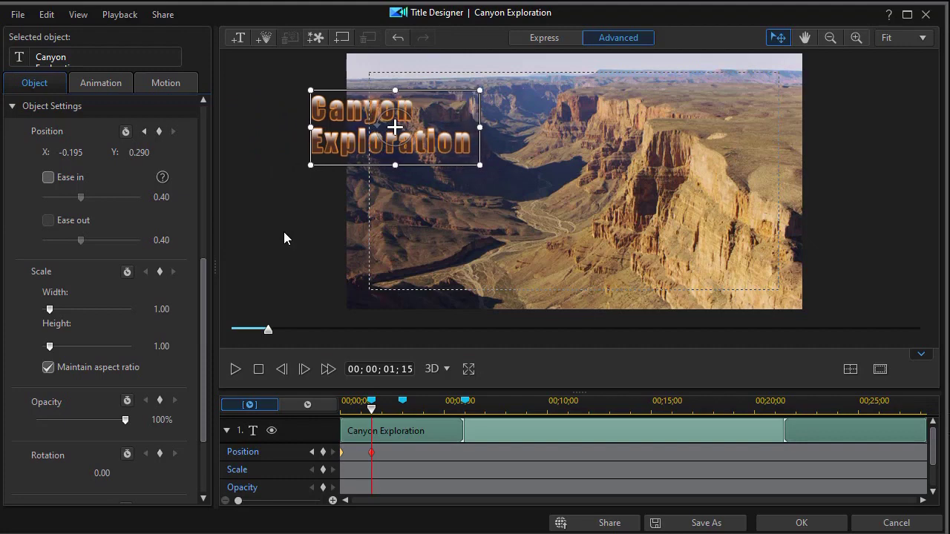
key(Right)
key(Right)
key(Right)
key(Right)
key(Right)
key(Right)
key(Right)
key(Right)
key(Right)
key(Right)
key(Right)
key(Right)
key(Right)
key(Right)
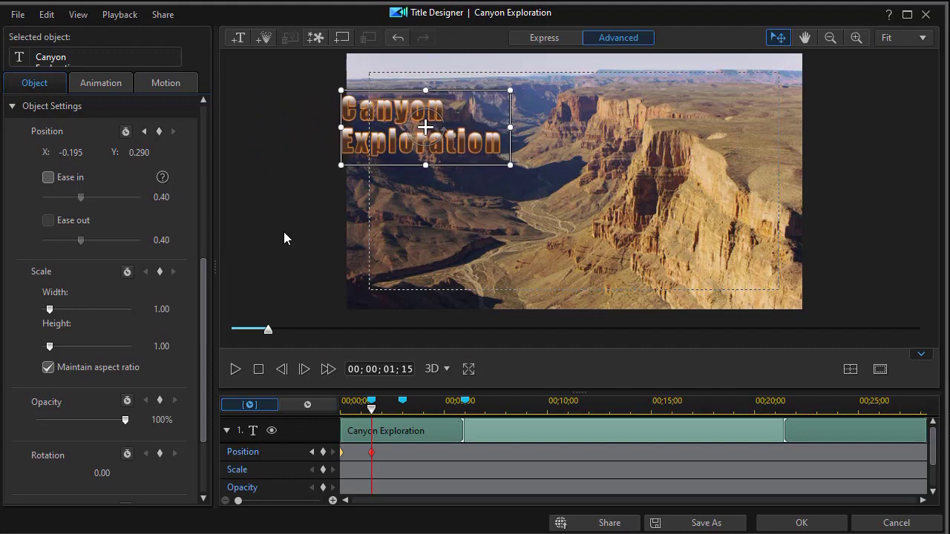
key(Right)
key(Right)
key(Right)
key(Right)
key(Right)
key(Right)
key(Right)
key(Right)
key(Right)
key(Right)
key(Right)
key(Right)
key(Right)
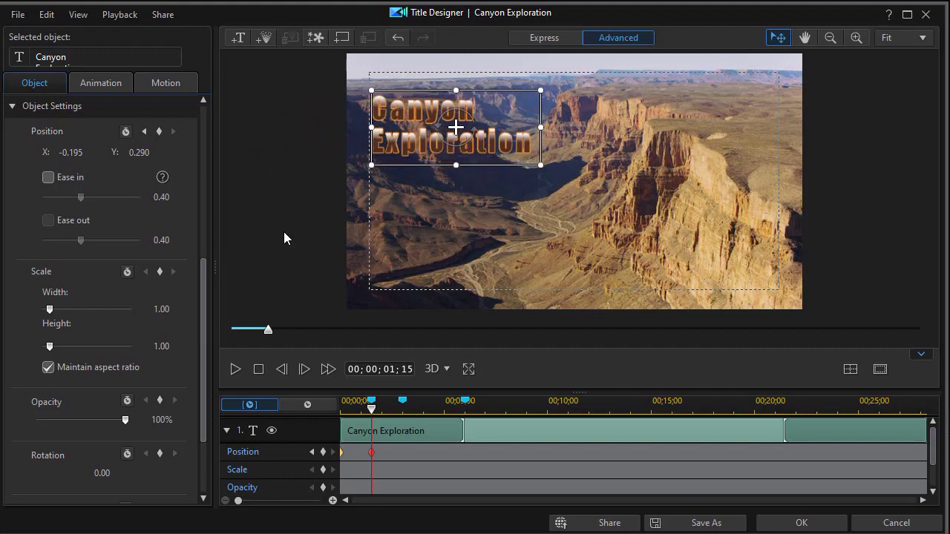
key(Right)
key(Right)
key(Right)
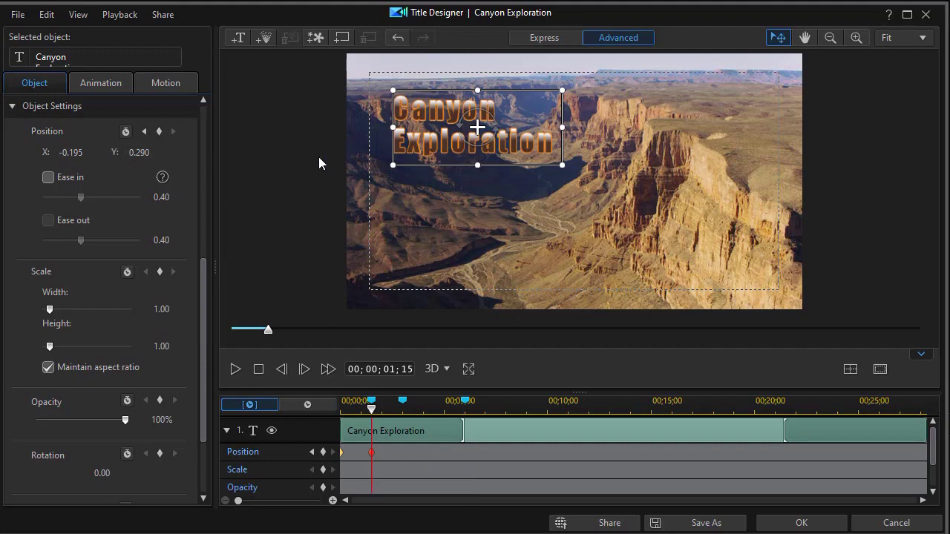
Rewind to 00;00;00;00 and preview the title sliding in from the left, then stop
drag(371, 407, 342, 407)
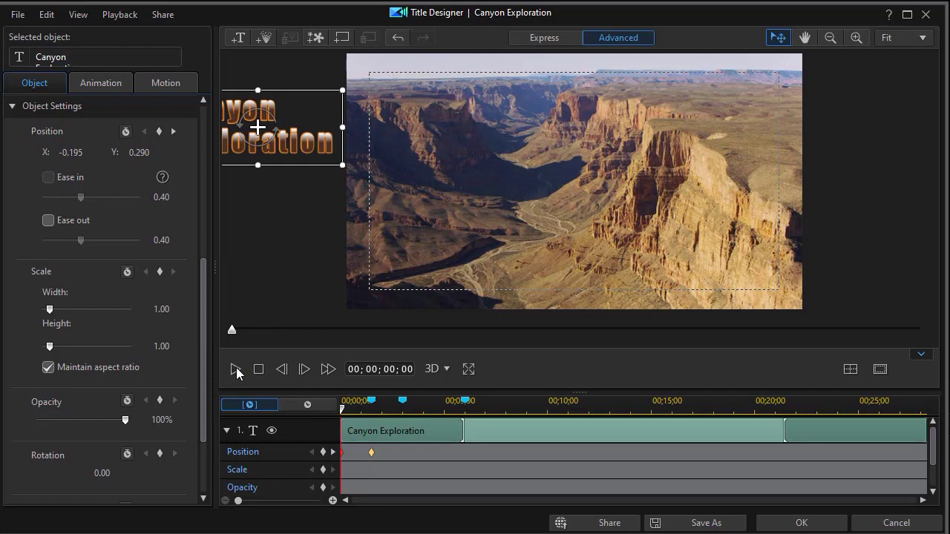
click(236, 369)
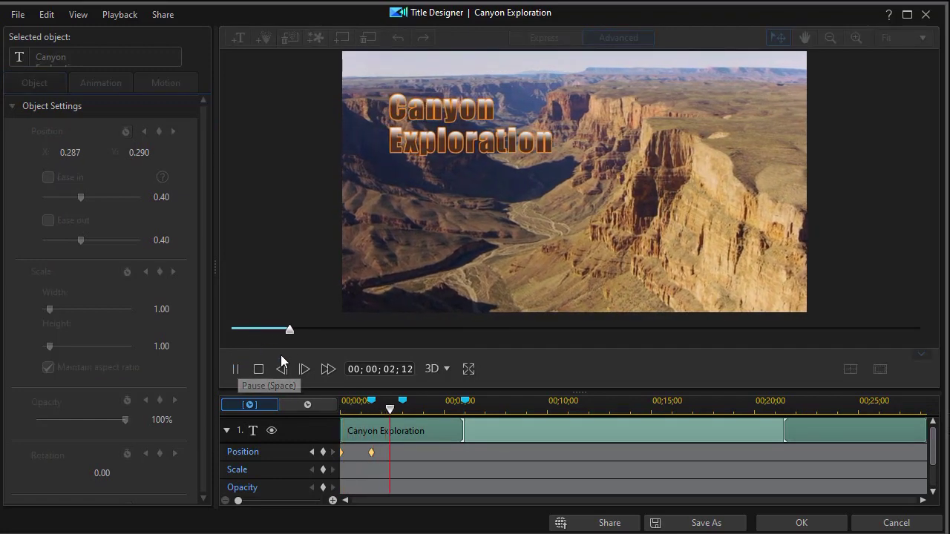
click(258, 369)
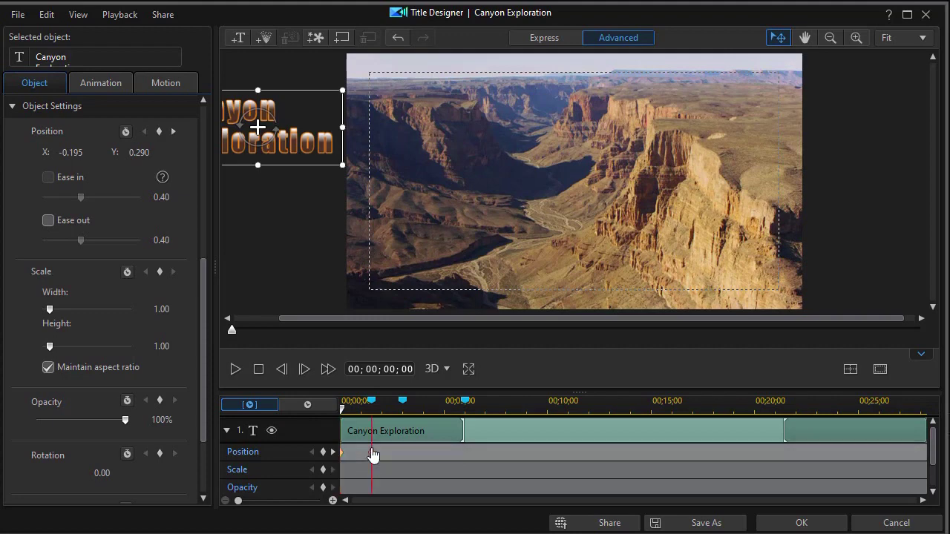
Delete the 1.5-second Position keyframe and drag the title onto the canyon near the top centre
right_click(371, 454)
click(433, 457)
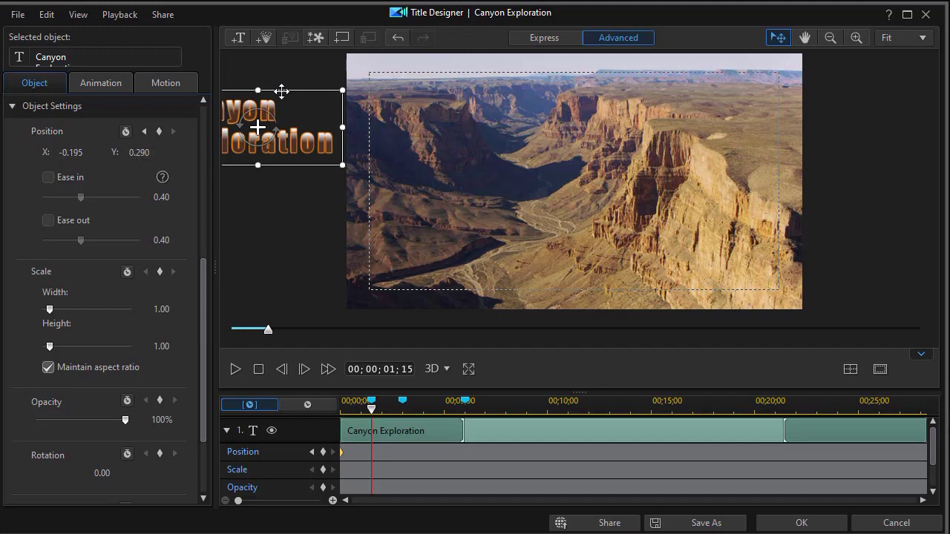
click(446, 97)
drag(572, 84, 571, 84)
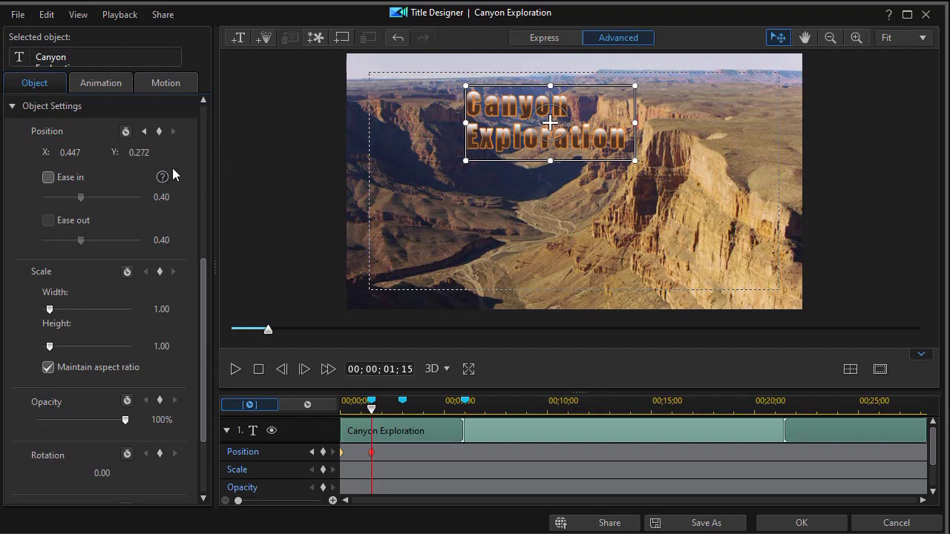
Set the 00;00;01;15 keyframe's Y to 0.290 for a horizontal slide, then rewind to the start
click(312, 453)
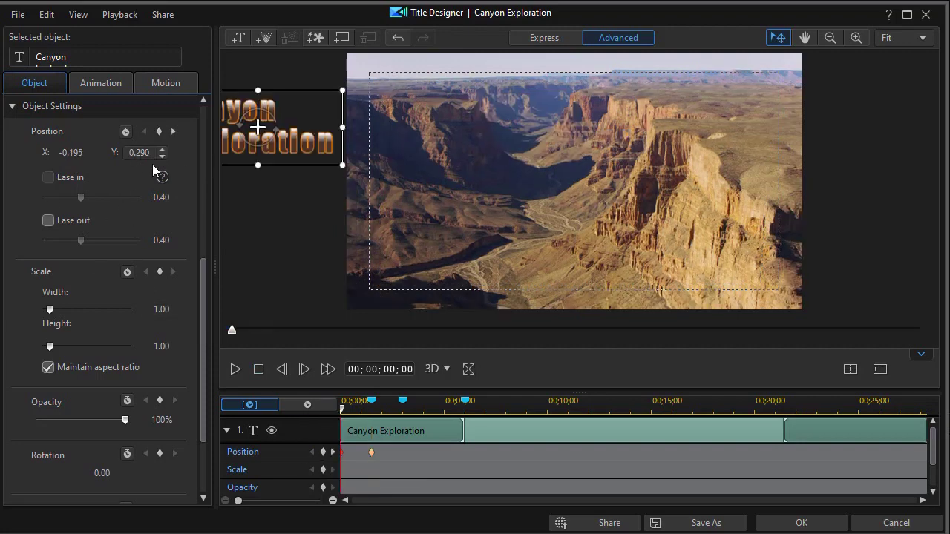
click(334, 451)
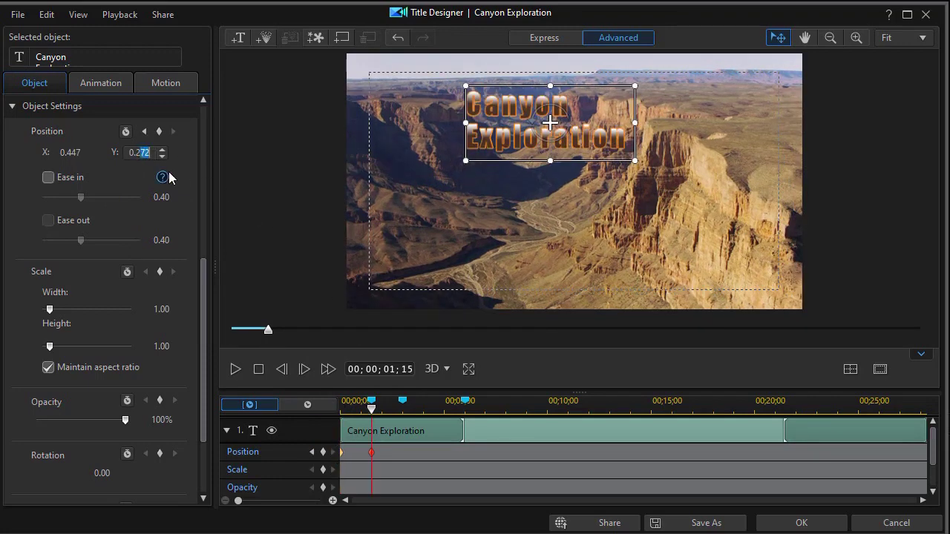
text(90)
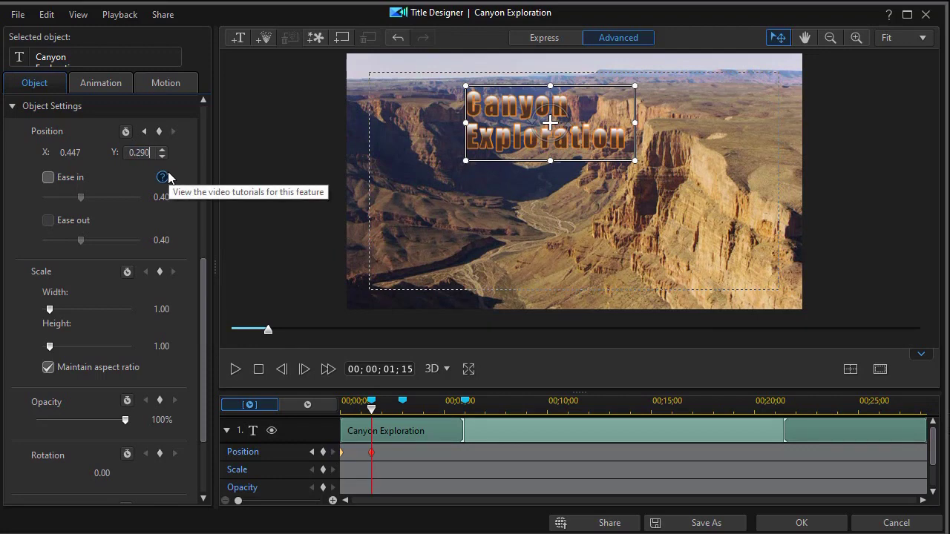
key(Return)
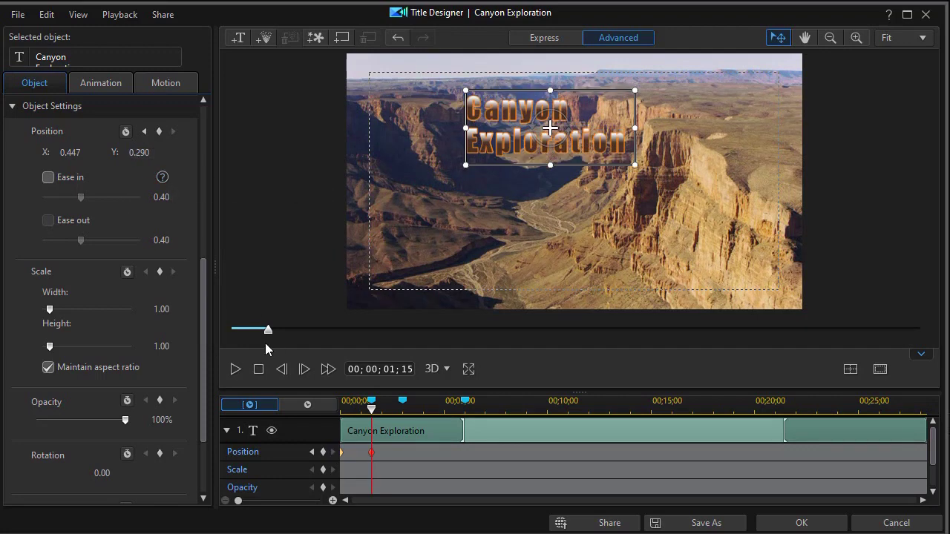
drag(270, 332, 232, 332)
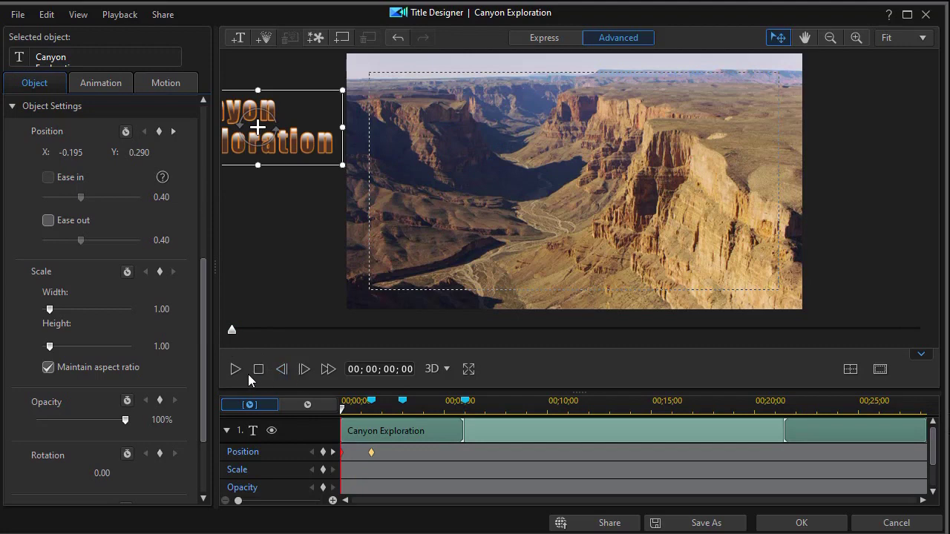
click(235, 369)
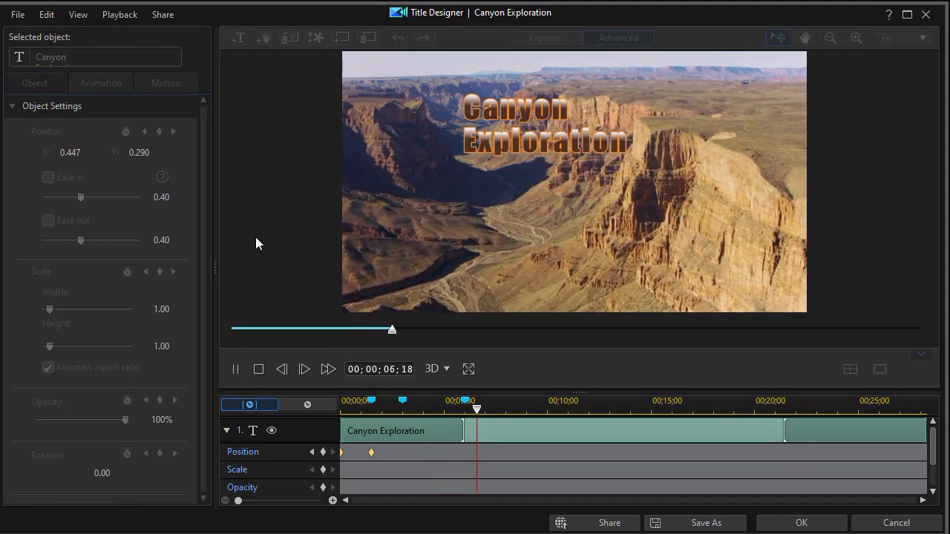
click(259, 370)
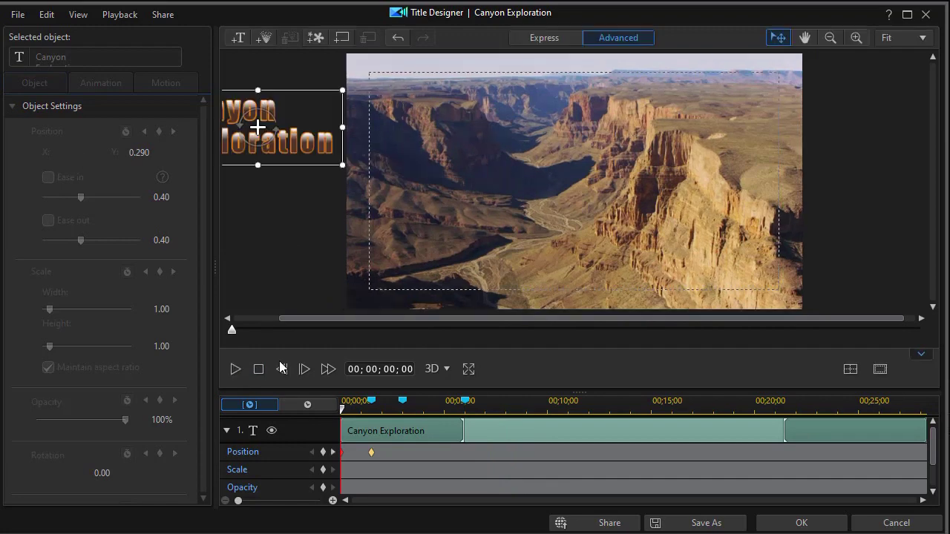